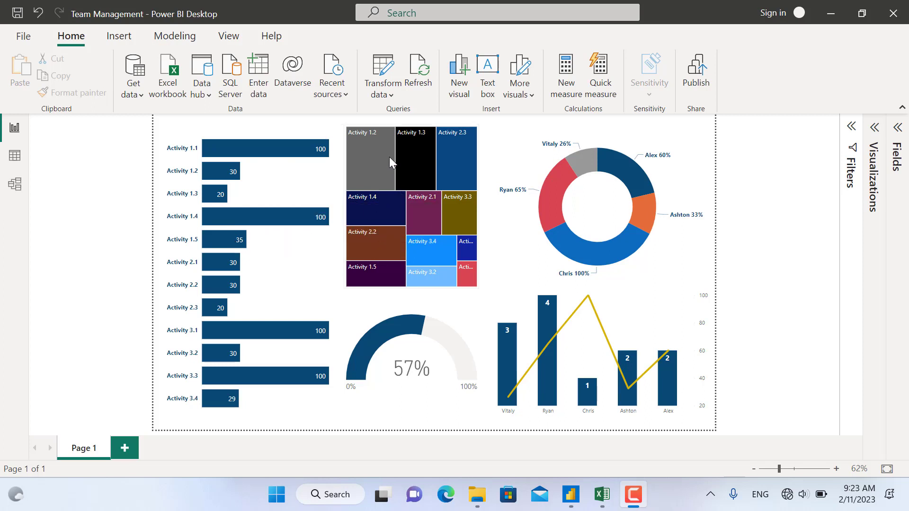
Explore the finished team dashboard and cross-highlight the activity visuals by the first team member's column in the combo chart.
{"action": "mouse_move", "coordinate": [384, 162]}
{"action": "mouse_move", "coordinate": [391, 231]}
{"action": "mouse_move", "coordinate": [576, 300]}
{"action": "mouse_move", "coordinate": [510, 403]}
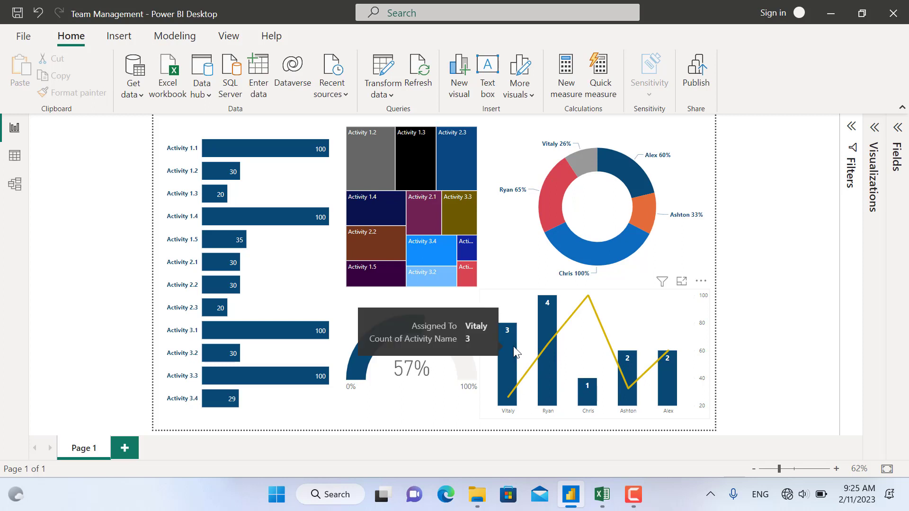
{"action": "left_click", "coordinate": [514, 350]}
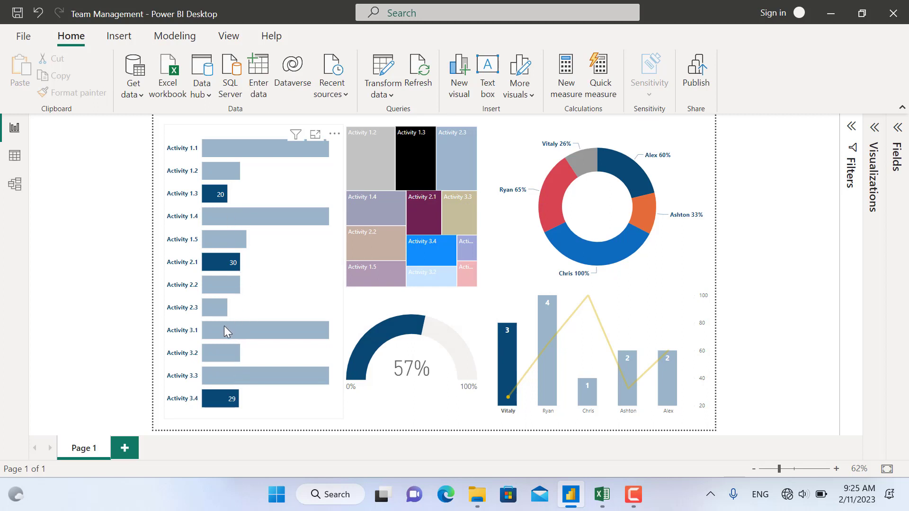
{"action": "mouse_move", "coordinate": [225, 327]}
Switch to the Excel tracking workbook and review its Tracking Sheet, Team Members, Team and Calculations sheets.
{"action": "left_click", "coordinate": [591, 494]}
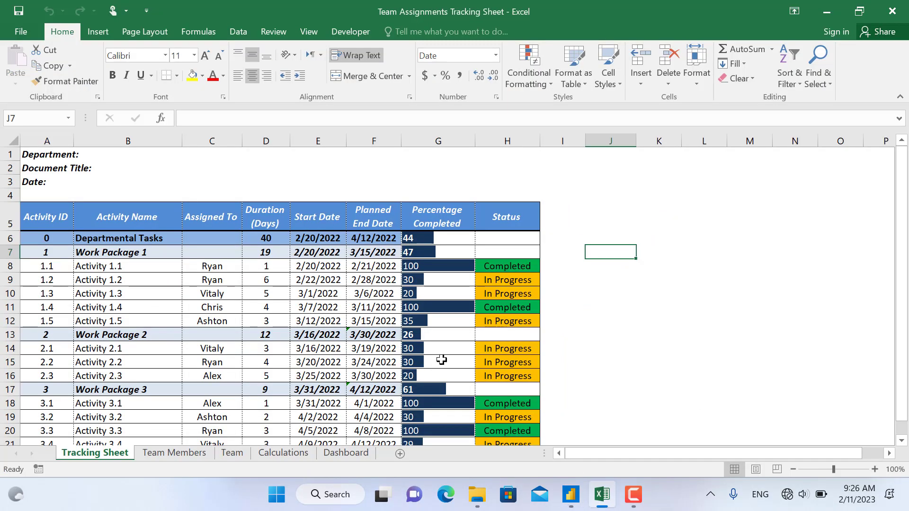
{"action": "scroll", "coordinate": [284, 248], "scroll_direction": "down", "scroll_amount": 2}
{"action": "scroll", "coordinate": [265, 331], "scroll_direction": "down", "scroll_amount": 2}
{"action": "scroll", "coordinate": [242, 407], "scroll_direction": "up", "scroll_amount": 4}
{"action": "left_click", "coordinate": [199, 453]}
{"action": "left_click", "coordinate": [240, 457]}
{"action": "left_click", "coordinate": [267, 454]}
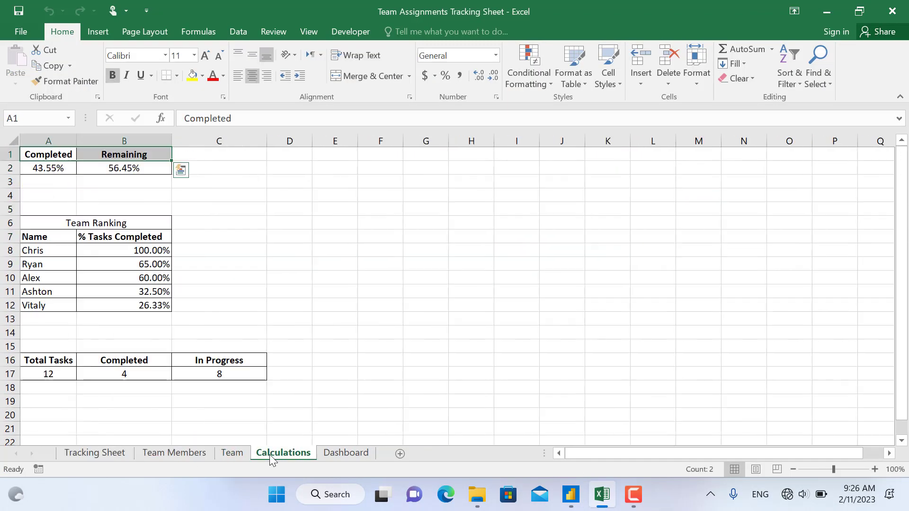
Switch to Power BI Desktop and connect the blank report to the Excel workbook Team Assignments Tracking Sheet.
{"action": "left_click", "coordinate": [570, 497]}
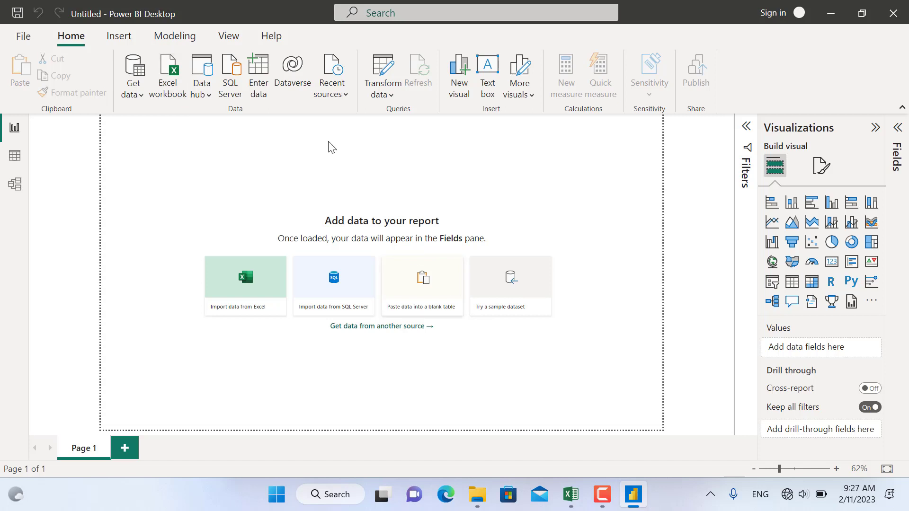
{"action": "left_click", "coordinate": [141, 96]}
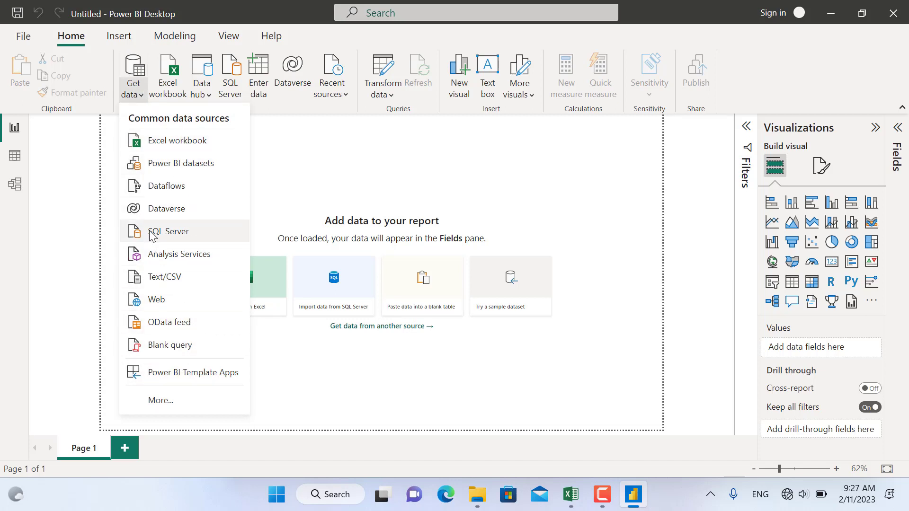
{"action": "left_click", "coordinate": [171, 145]}
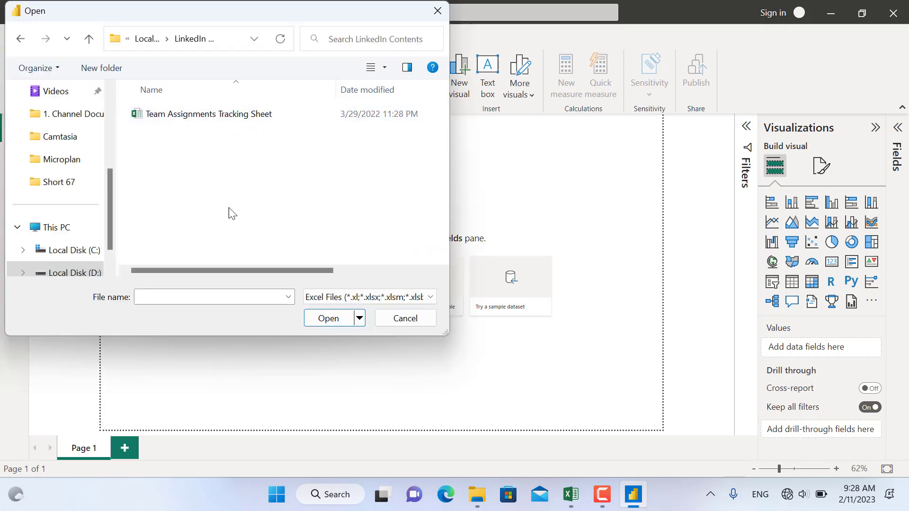
{"action": "left_click", "coordinate": [163, 114]}
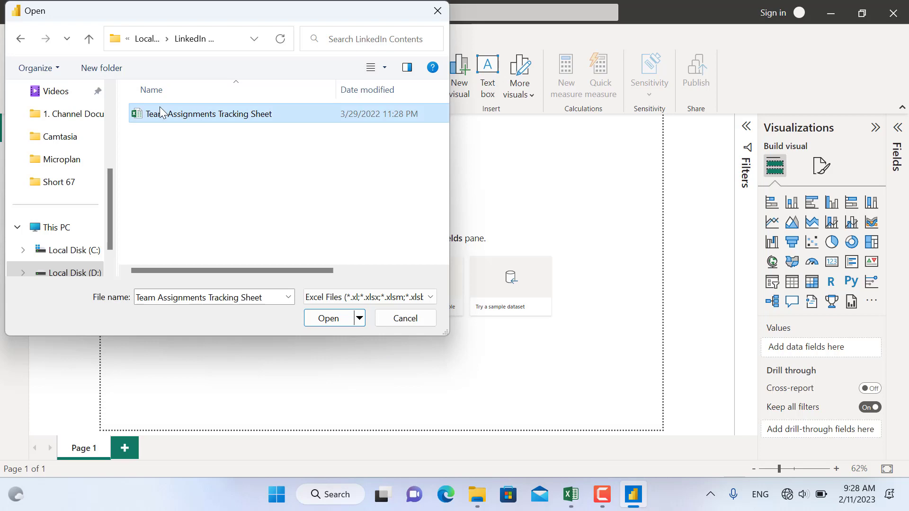
{"action": "left_click", "coordinate": [328, 318]}
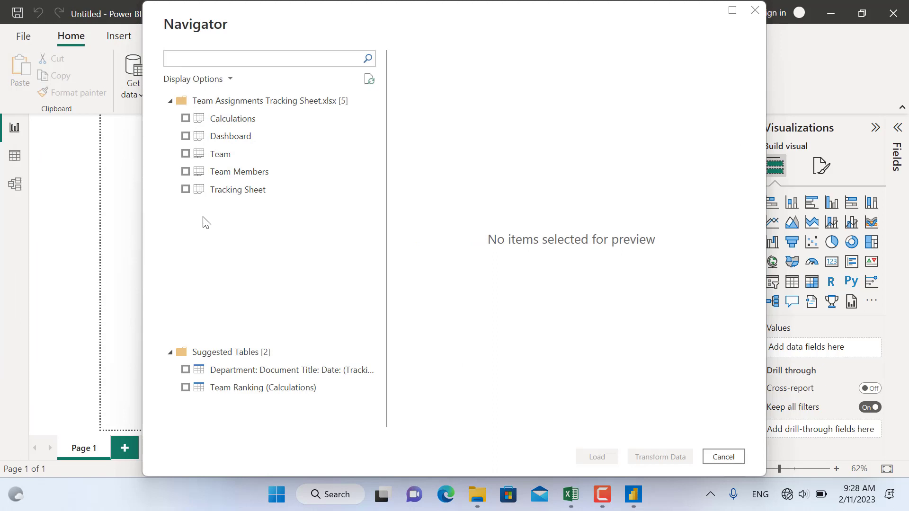
Select the Calculations and Tracking Sheet sheets for import and open them in Power Query for transformation.
{"action": "left_click", "coordinate": [185, 119]}
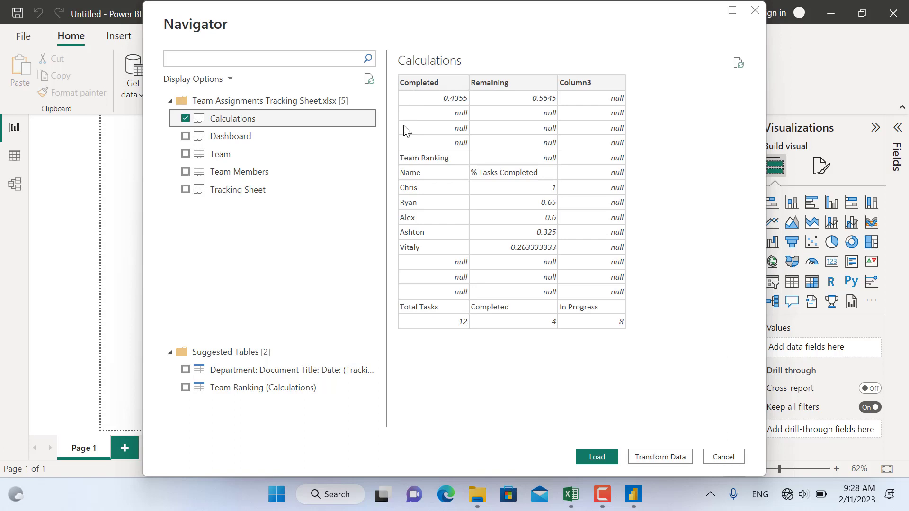
{"action": "left_click", "coordinate": [185, 190]}
{"action": "left_click", "coordinate": [186, 189]}
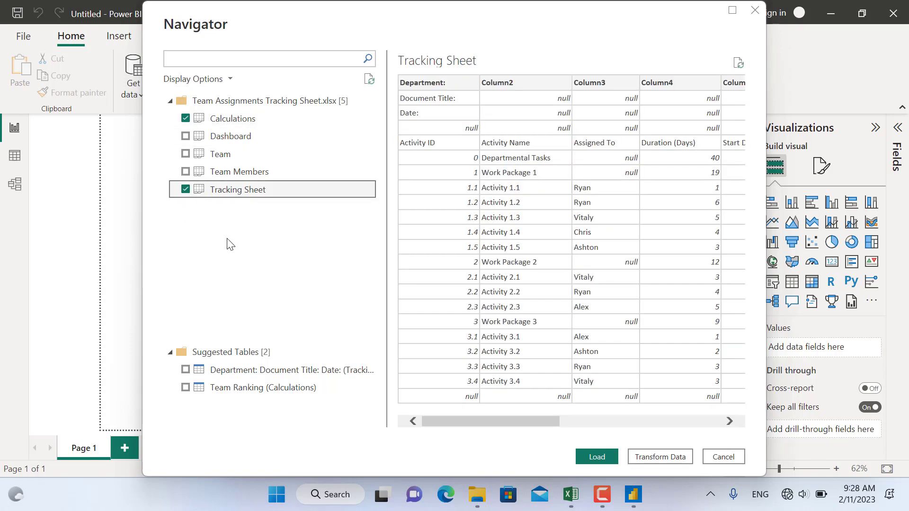
{"action": "left_click", "coordinate": [227, 119]}
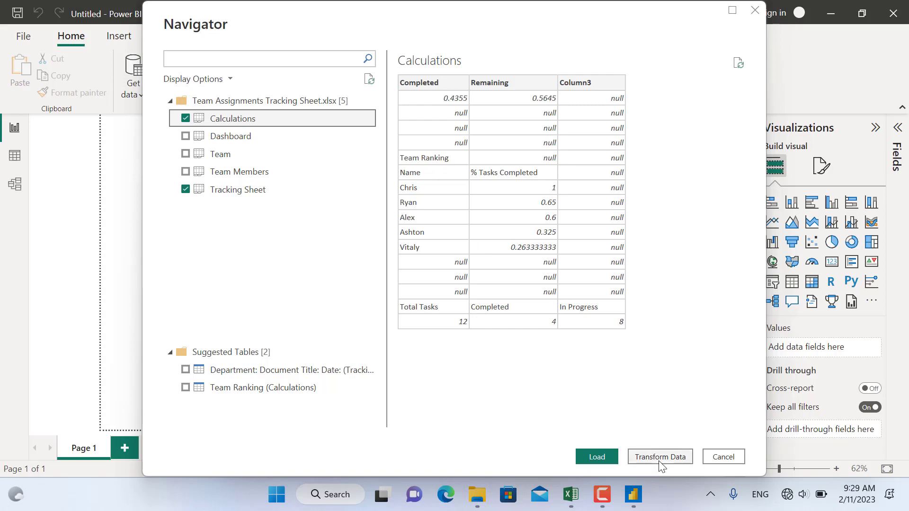
{"action": "key", "text": "alt+Tab"}
{"action": "key", "text": "alt+Tab"}
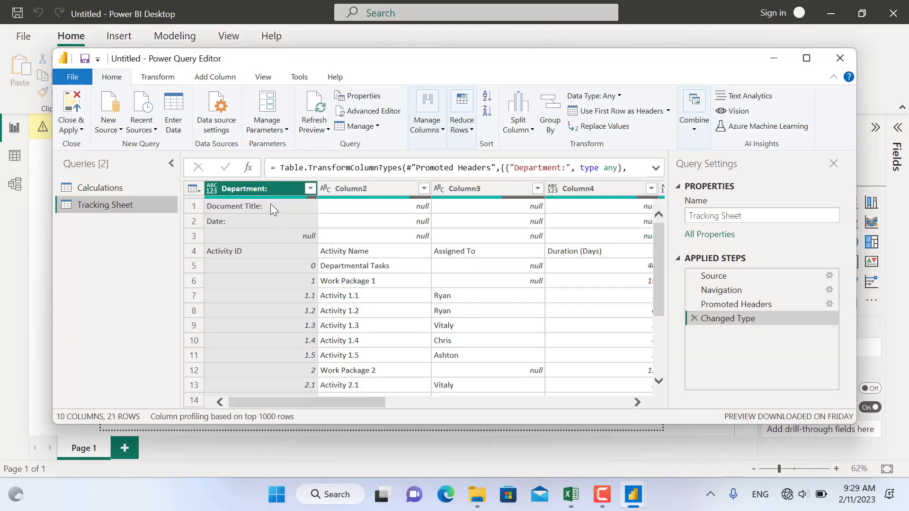
Remove the top 3 rows from the Tracking Sheet query and use its first remaining row as headers.
{"action": "left_click", "coordinate": [272, 239]}
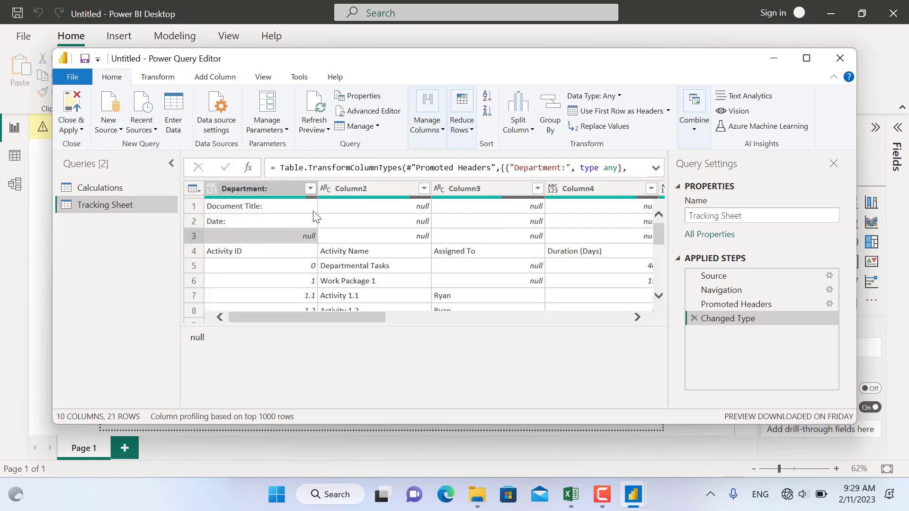
{"action": "left_click", "coordinate": [461, 124]}
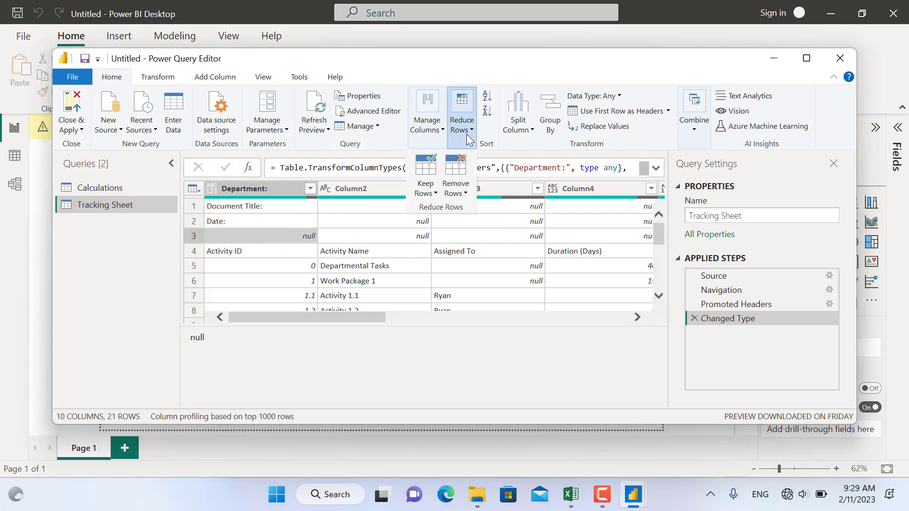
{"action": "left_click", "coordinate": [459, 192]}
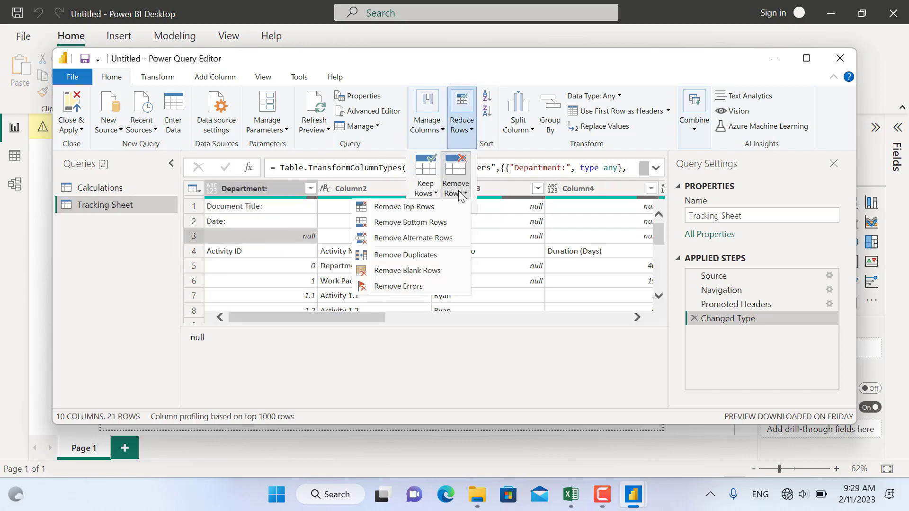
{"action": "left_click", "coordinate": [405, 210]}
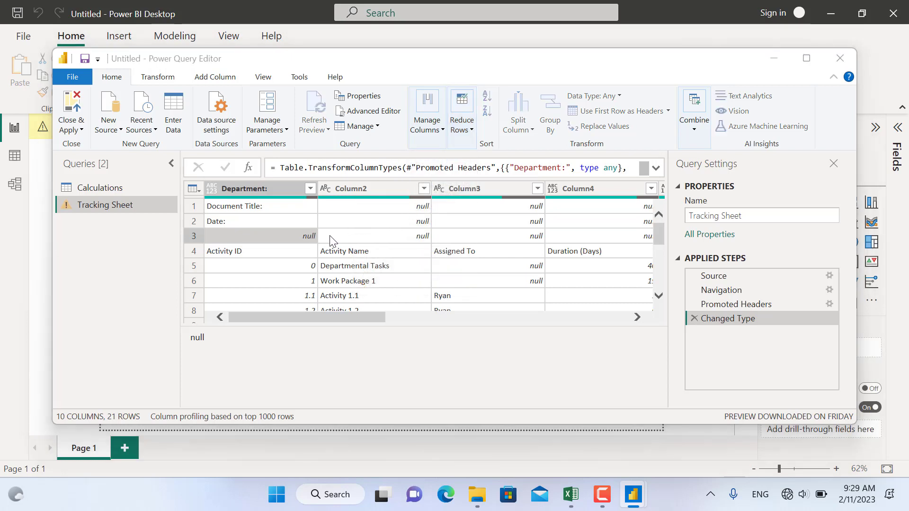
{"action": "type", "text": "3"}
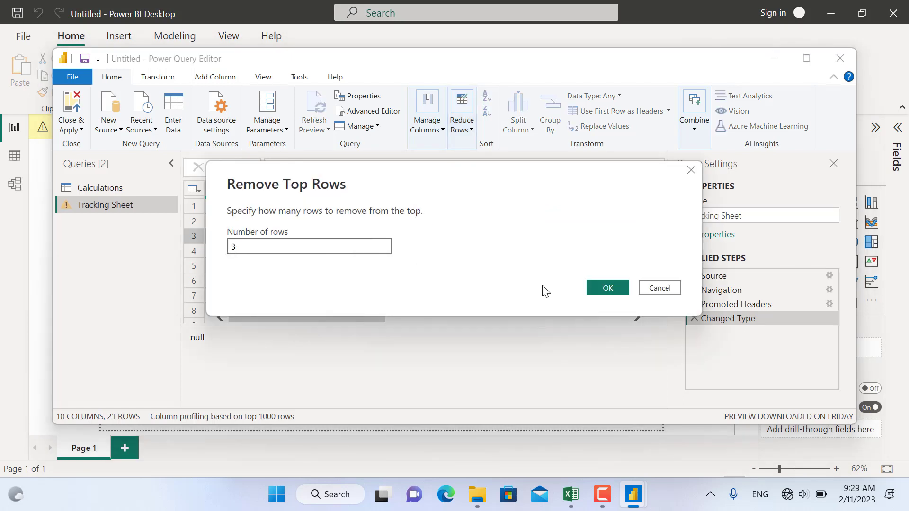
{"action": "left_click", "coordinate": [606, 287]}
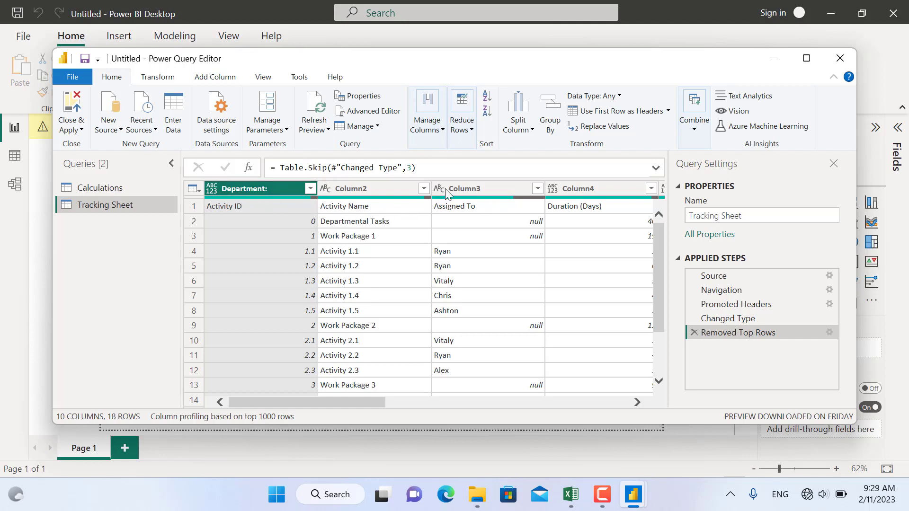
{"action": "left_click", "coordinate": [604, 115]}
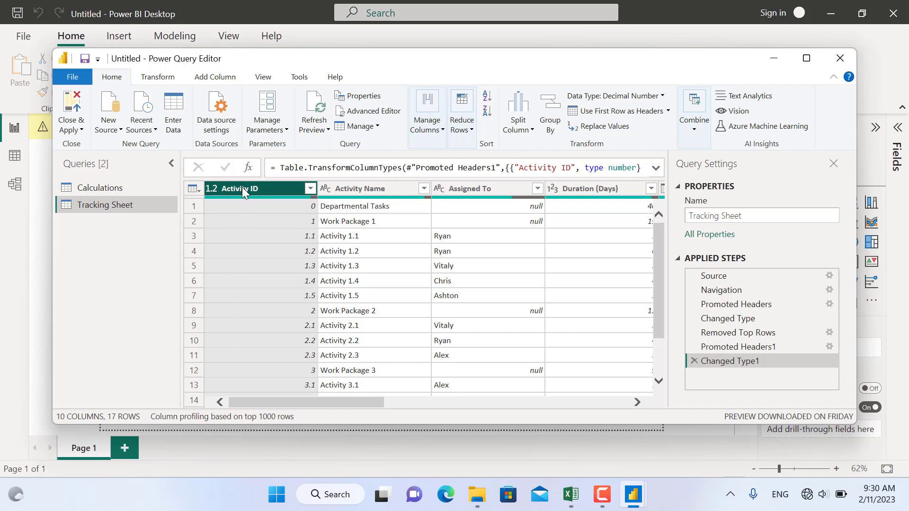
Remove the Activity ID, Column9 and Column10 columns from the Tracking Sheet query.
{"action": "left_click", "coordinate": [429, 133]}
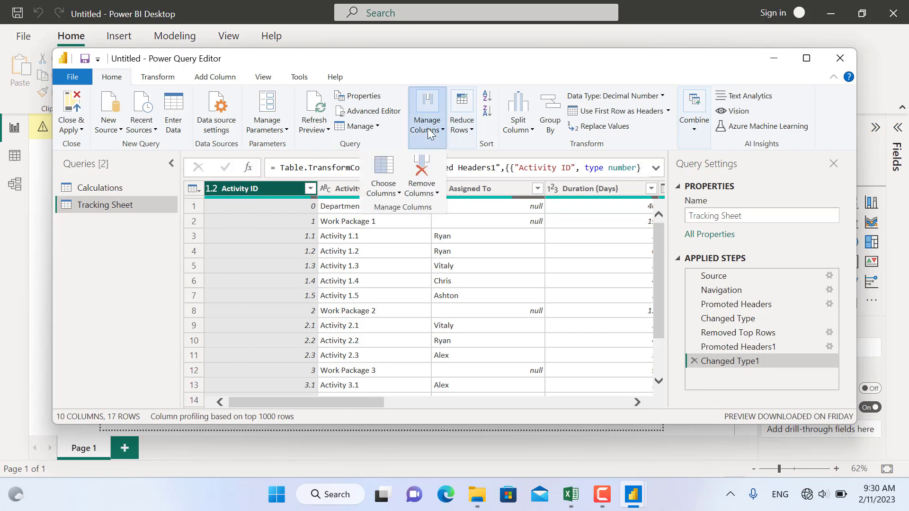
{"action": "left_click", "coordinate": [427, 193]}
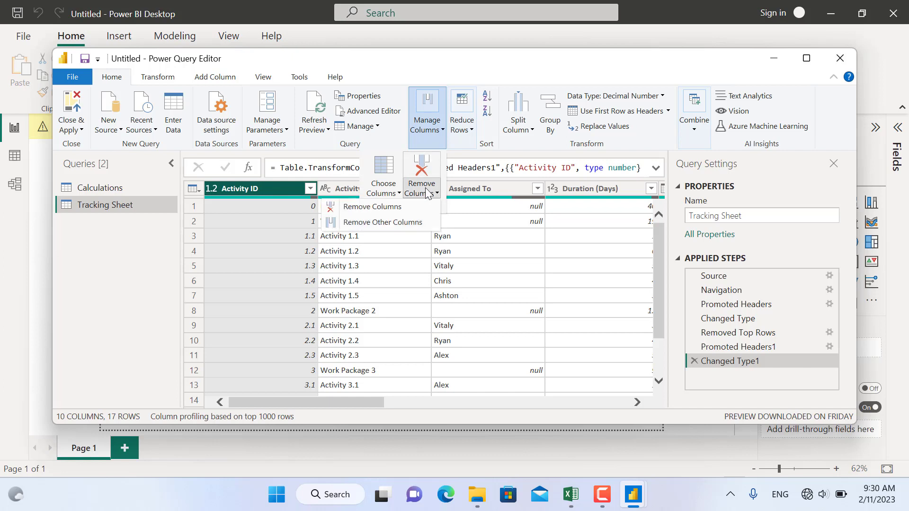
{"action": "left_click", "coordinate": [374, 207]}
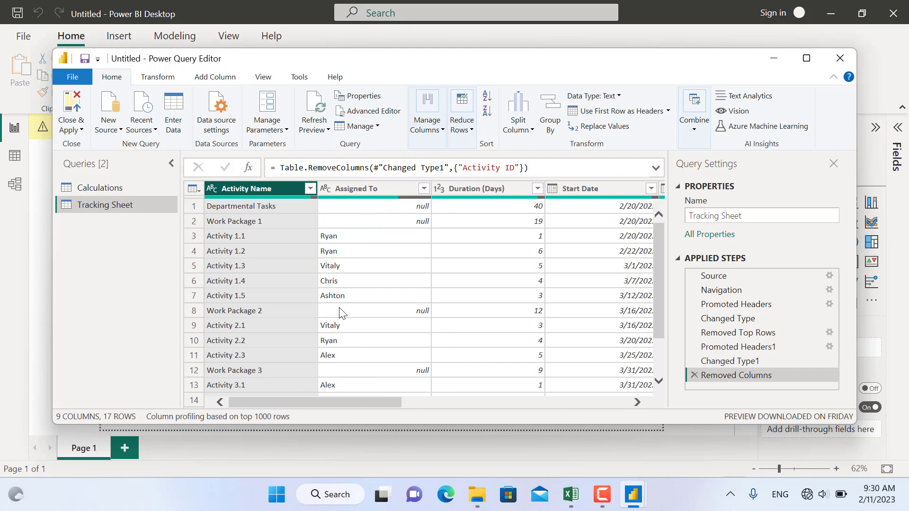
{"action": "scroll", "coordinate": [348, 328], "scroll_direction": "right", "scroll_amount": 5}
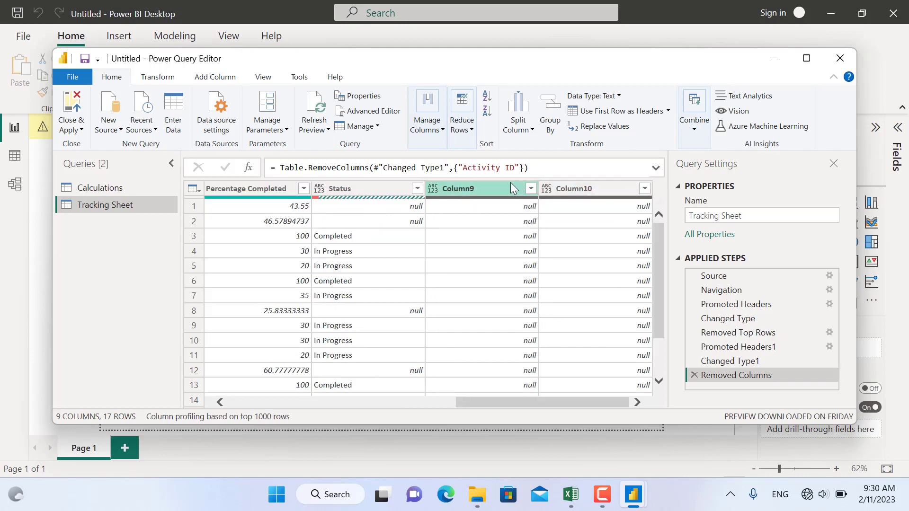
{"action": "left_click", "coordinate": [467, 190]}
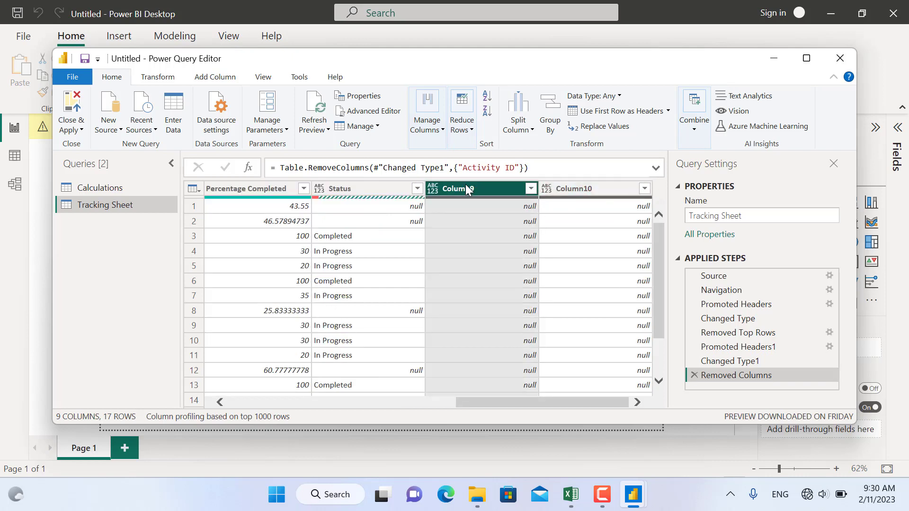
{"action": "key", "text": "Delete"}
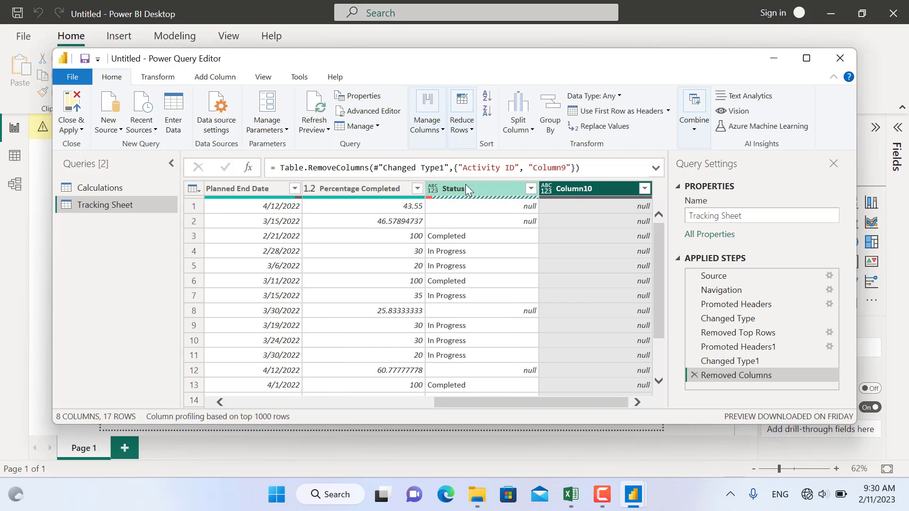
{"action": "key", "text": "Delete"}
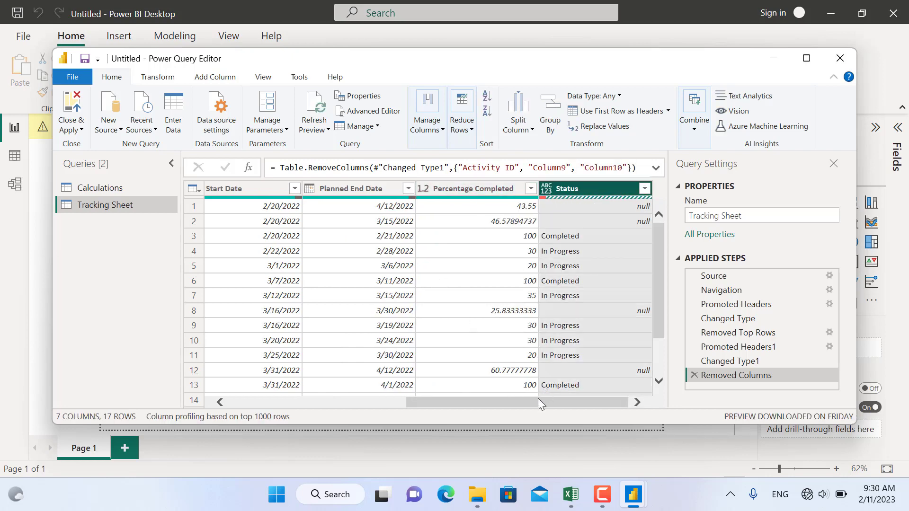
Remove the 1 empty row at the bottom of the Tracking Sheet query.
{"action": "left_click_drag", "start_coordinate": [538, 404], "coordinate": [211, 416]}
{"action": "scroll", "coordinate": [338, 341], "scroll_direction": "down", "scroll_amount": 1}
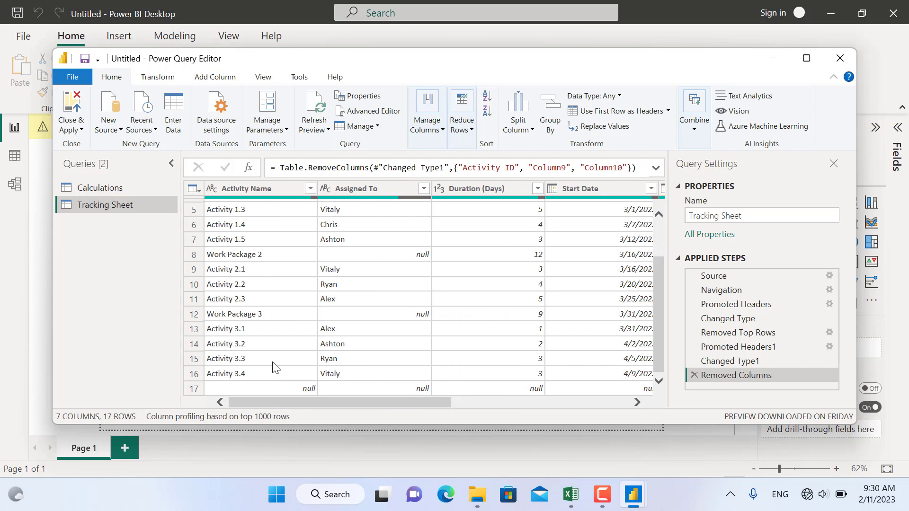
{"action": "left_click", "coordinate": [461, 125]}
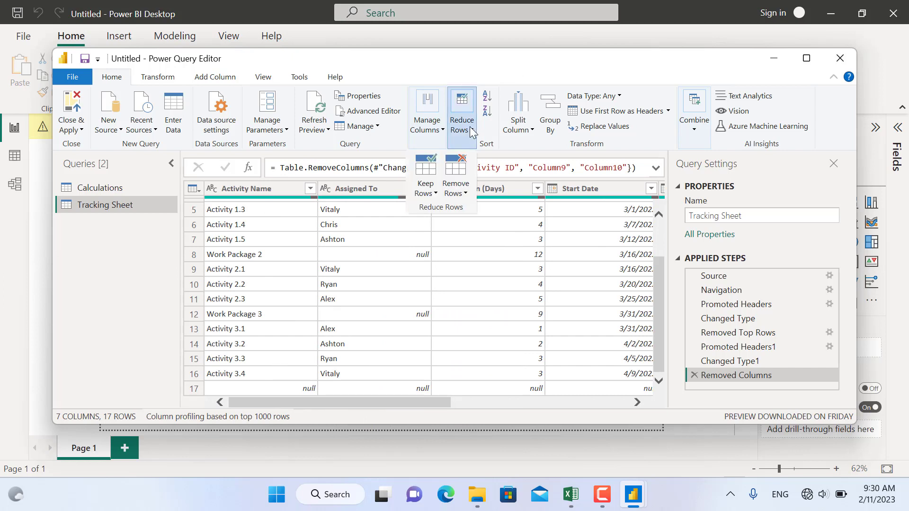
{"action": "left_click", "coordinate": [452, 190]}
{"action": "left_click", "coordinate": [445, 223]}
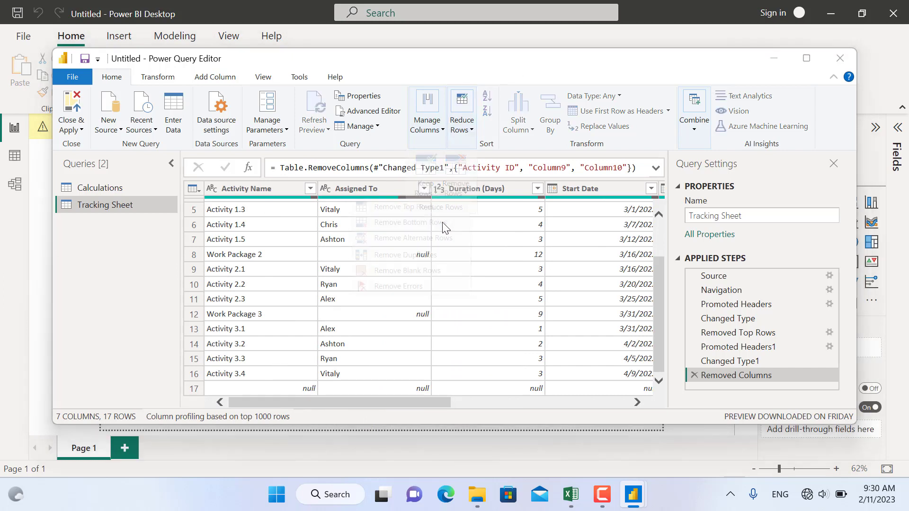
{"action": "type", "text": "1"}
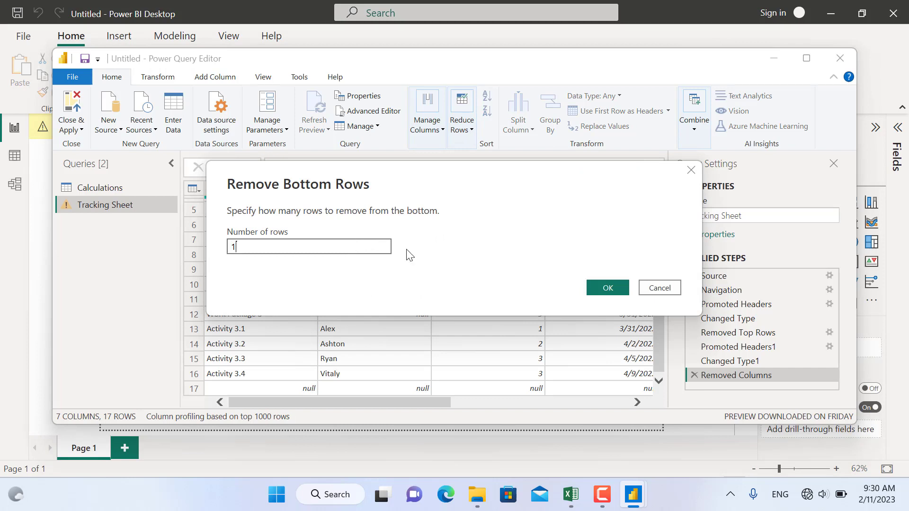
{"action": "left_click", "coordinate": [601, 290]}
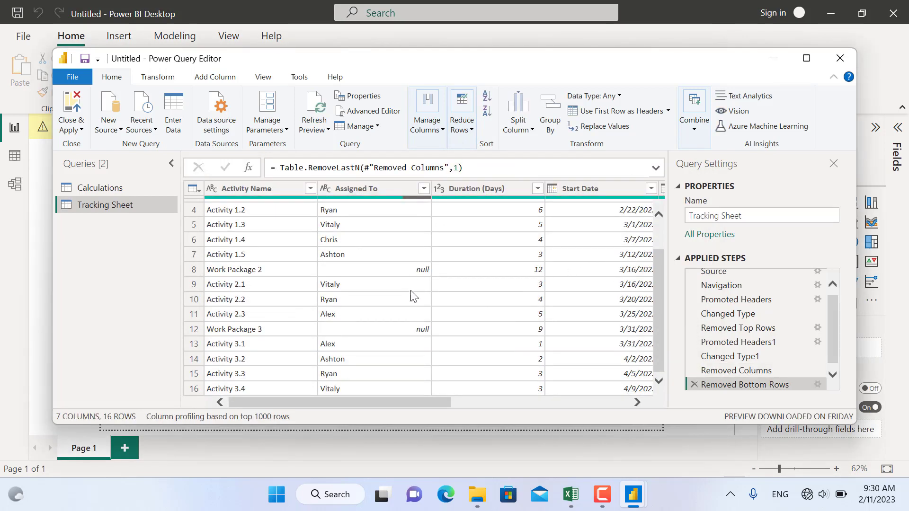
{"action": "scroll", "coordinate": [413, 296], "scroll_direction": "up", "scroll_amount": 2}
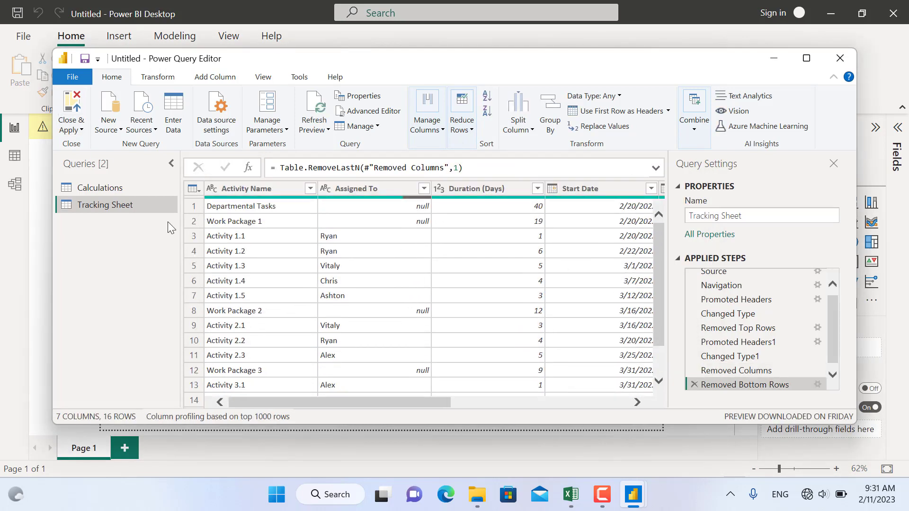
Remove the top 4 rows from the Calculations query.
{"action": "left_click", "coordinate": [111, 190]}
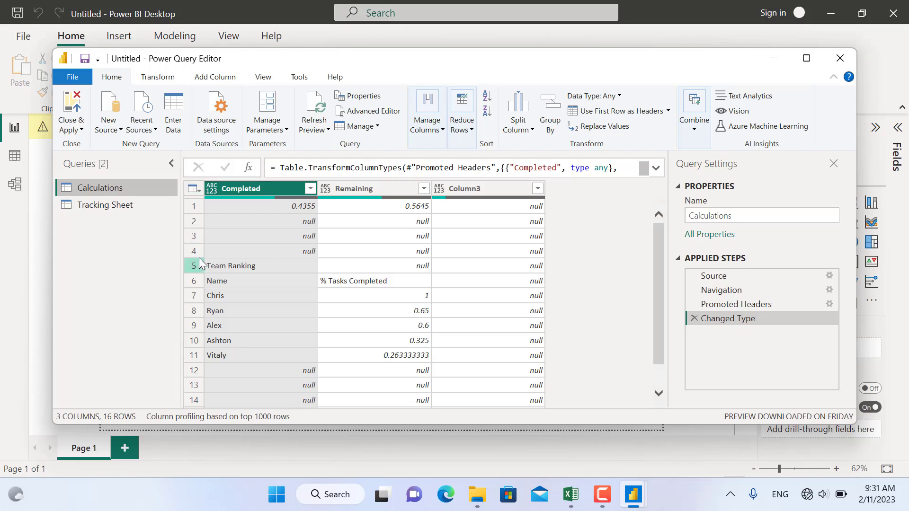
{"action": "left_click", "coordinate": [463, 133]}
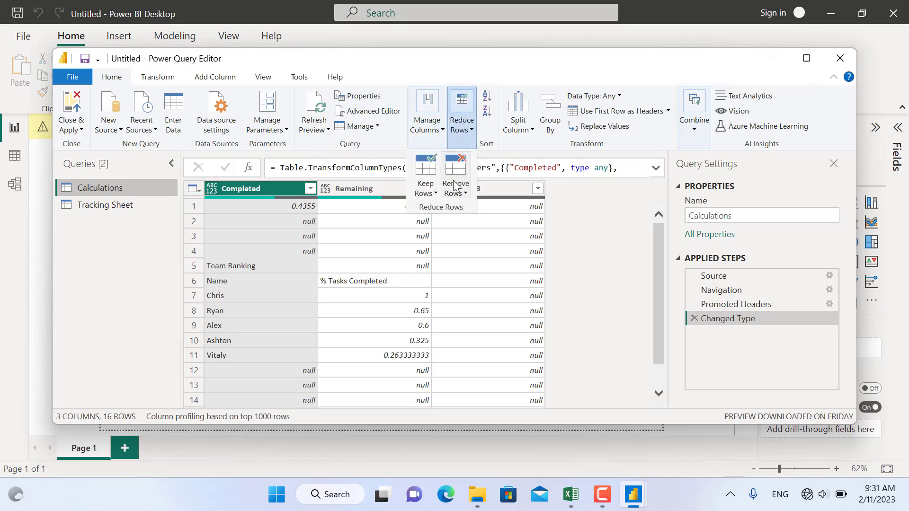
{"action": "left_click", "coordinate": [456, 188]}
{"action": "left_click", "coordinate": [439, 209]}
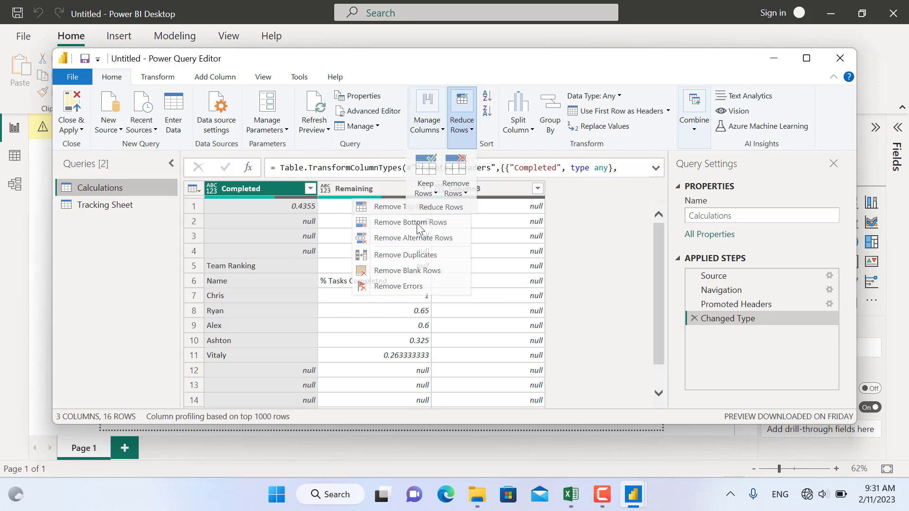
{"action": "type", "text": "4"}
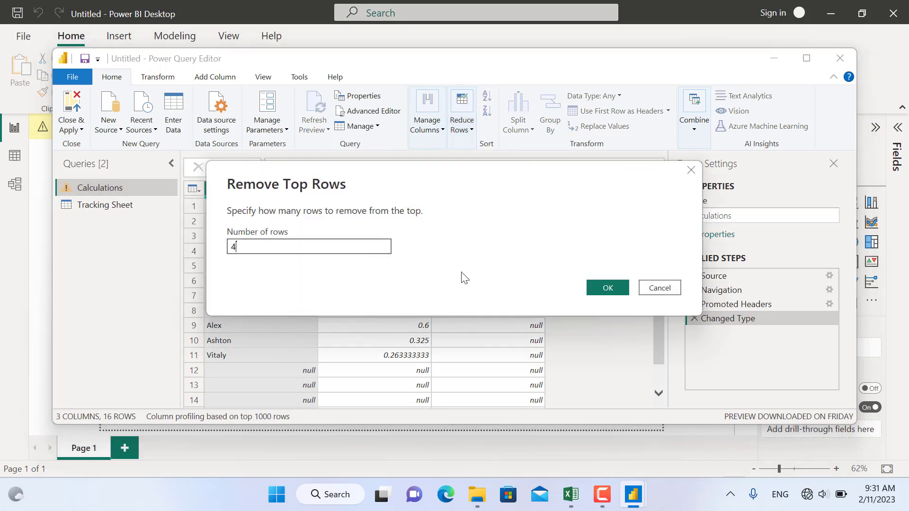
{"action": "left_click", "coordinate": [615, 287]}
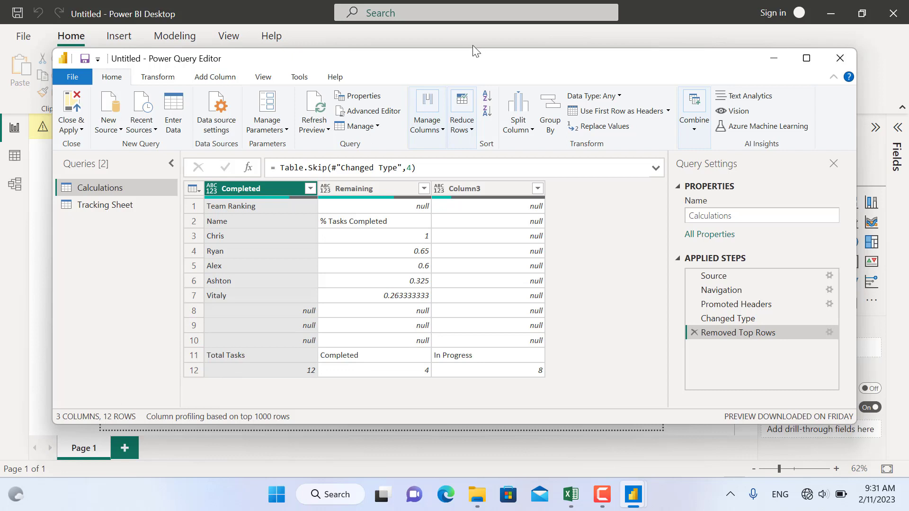
Remove the bottom 5 rows and the Column3 column from the Calculations query.
{"action": "left_click", "coordinate": [461, 121]}
{"action": "left_click", "coordinate": [455, 184]}
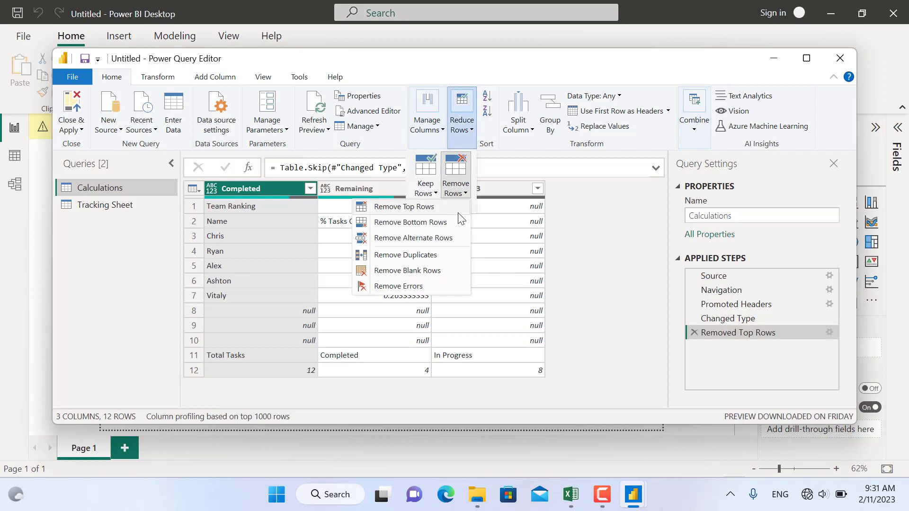
{"action": "left_click", "coordinate": [432, 230]}
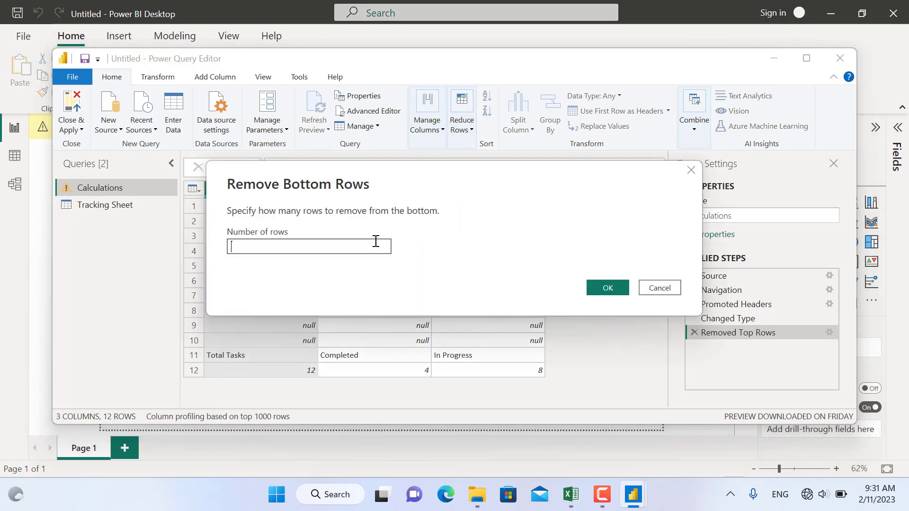
{"action": "type", "text": "5"}
{"action": "left_click", "coordinate": [596, 288]}
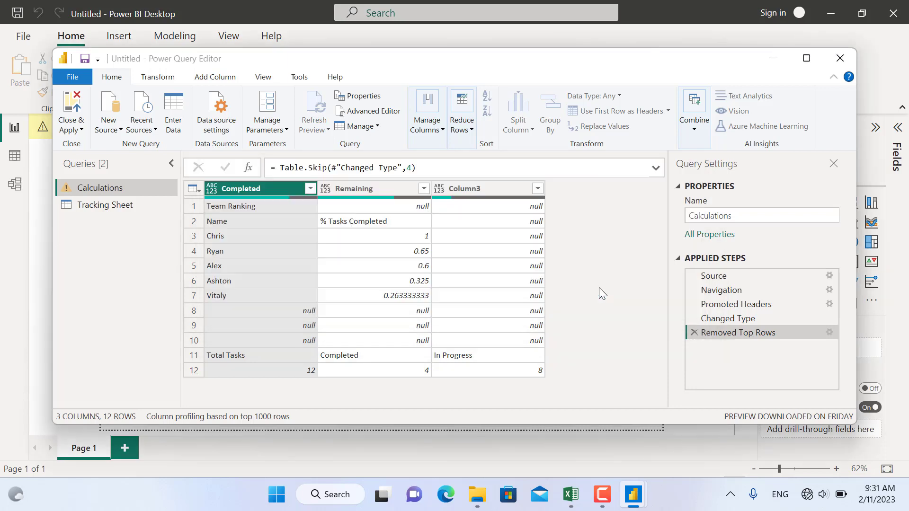
{"action": "left_click", "coordinate": [486, 188]}
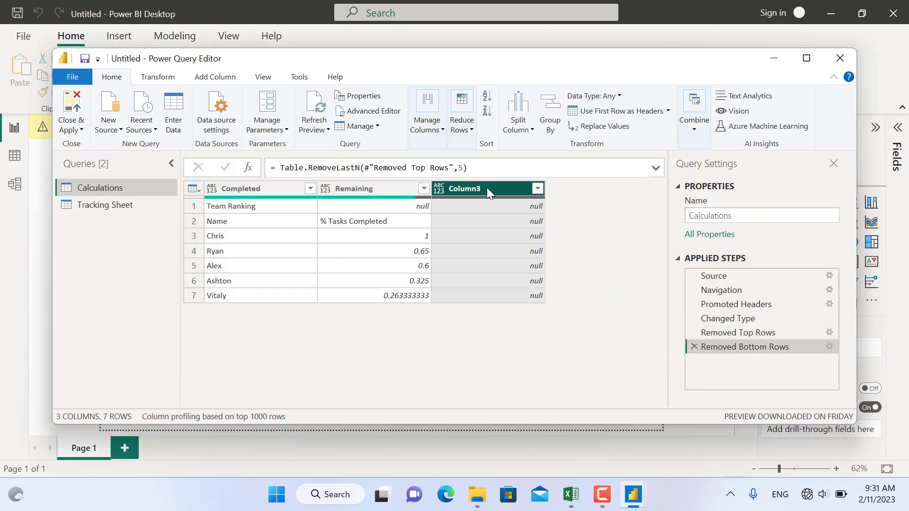
{"action": "key", "text": "Delete"}
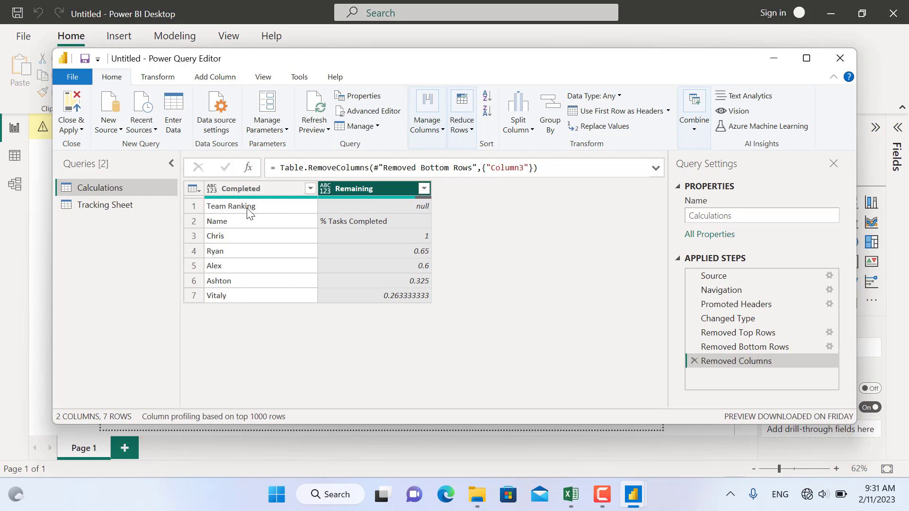
Remove the top 1 row from the Calculations query and use its first remaining row as headers.
{"action": "left_click", "coordinate": [471, 131]}
{"action": "left_click", "coordinate": [456, 188]}
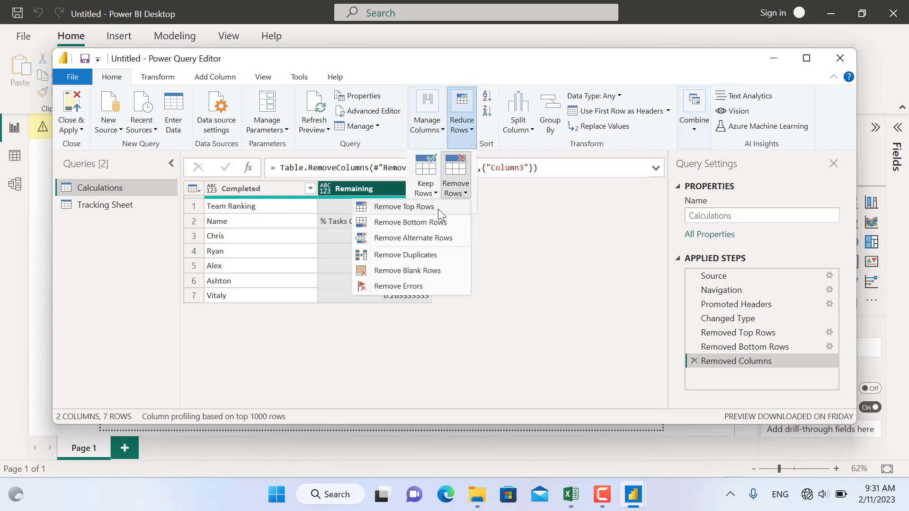
{"action": "left_click", "coordinate": [438, 208]}
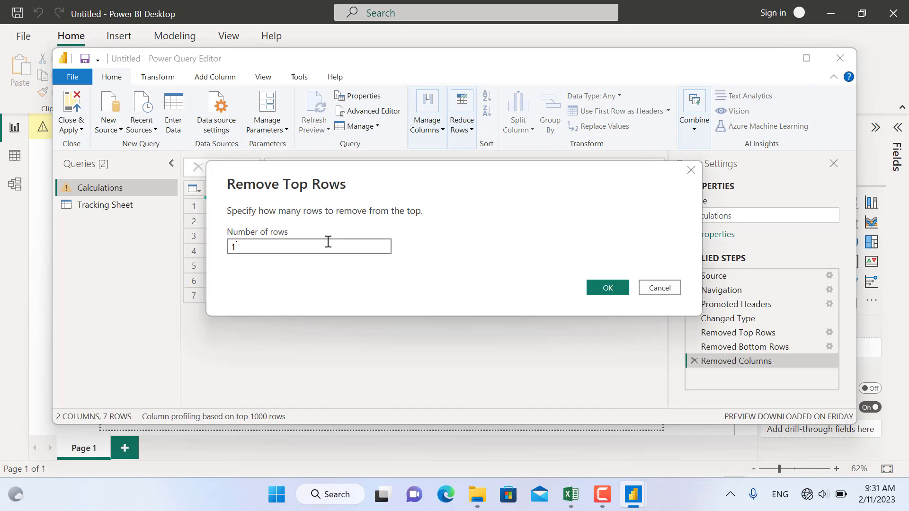
{"action": "type", "text": "1"}
{"action": "key", "text": "BackSpace"}
{"action": "type", "text": "1"}
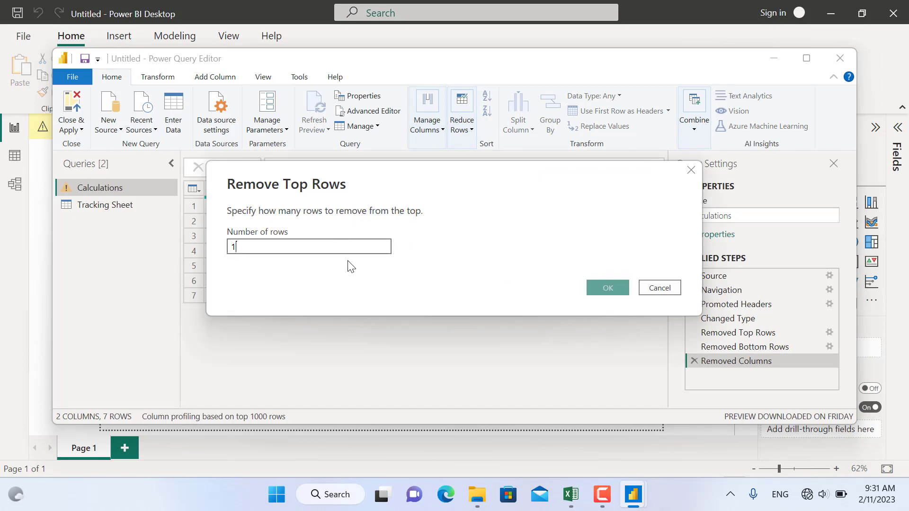
{"action": "left_click", "coordinate": [607, 288]}
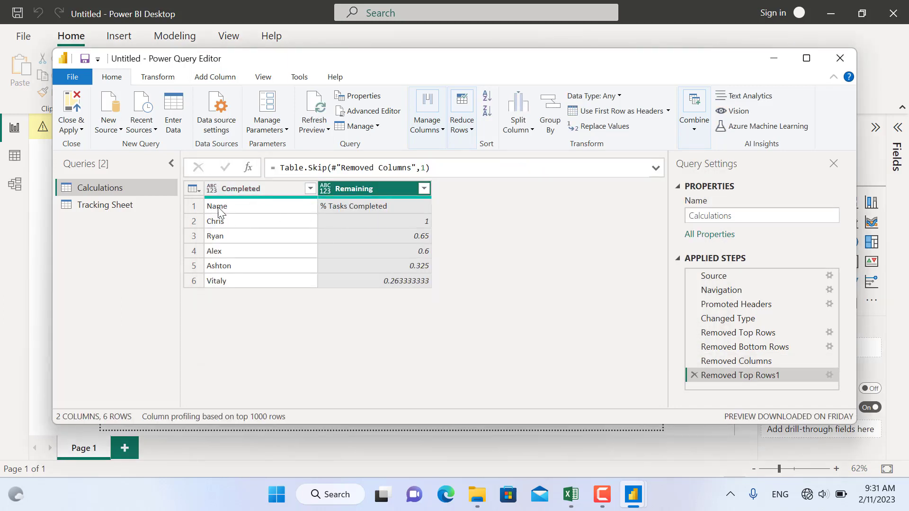
{"action": "left_click", "coordinate": [615, 113]}
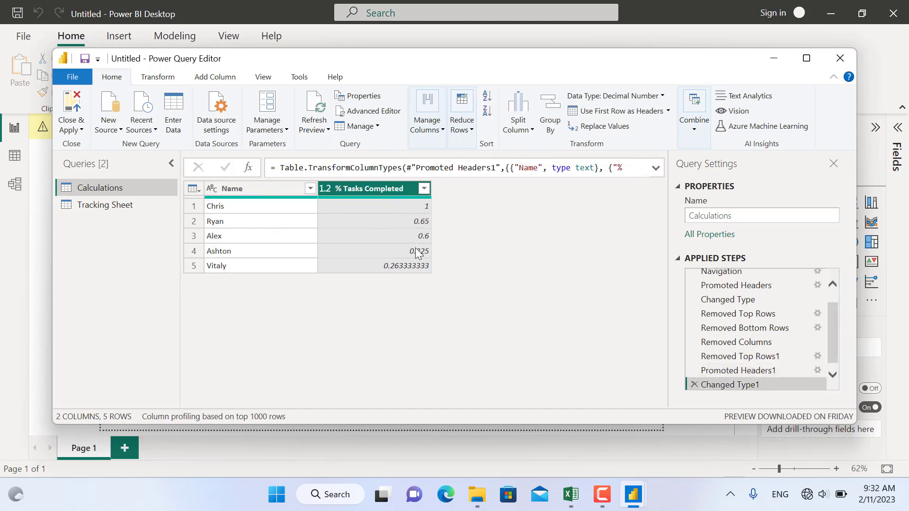
Change the % Tasks Completed column's data type to Percentage, replacing the current type conversion.
{"action": "right_click", "coordinate": [383, 189]}
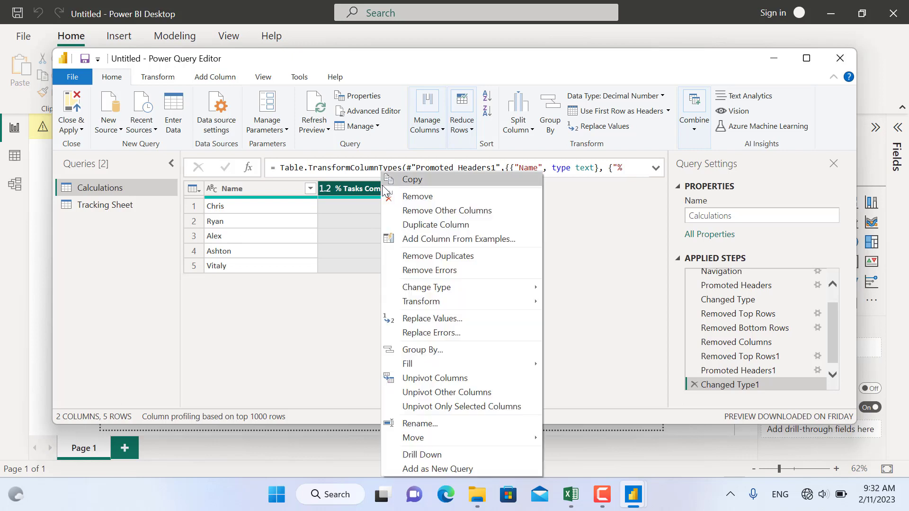
{"action": "mouse_move", "coordinate": [461, 287]}
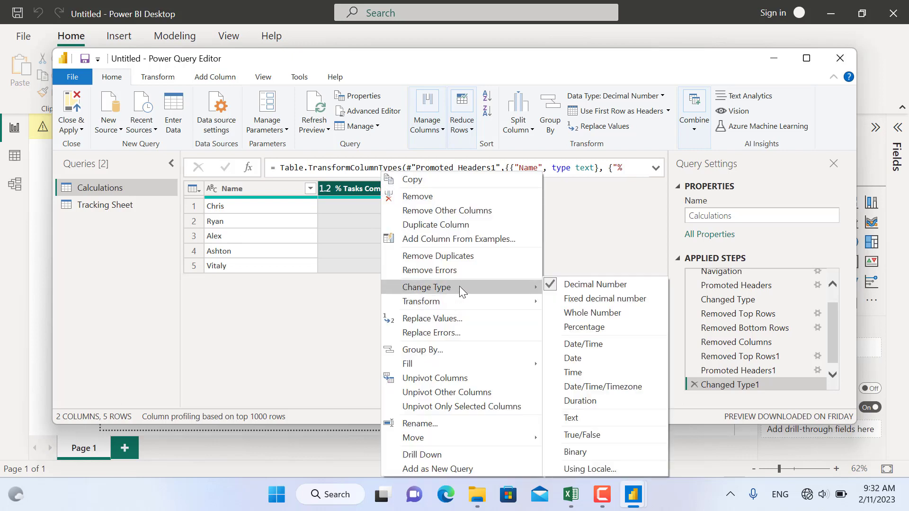
{"action": "left_click", "coordinate": [583, 327]}
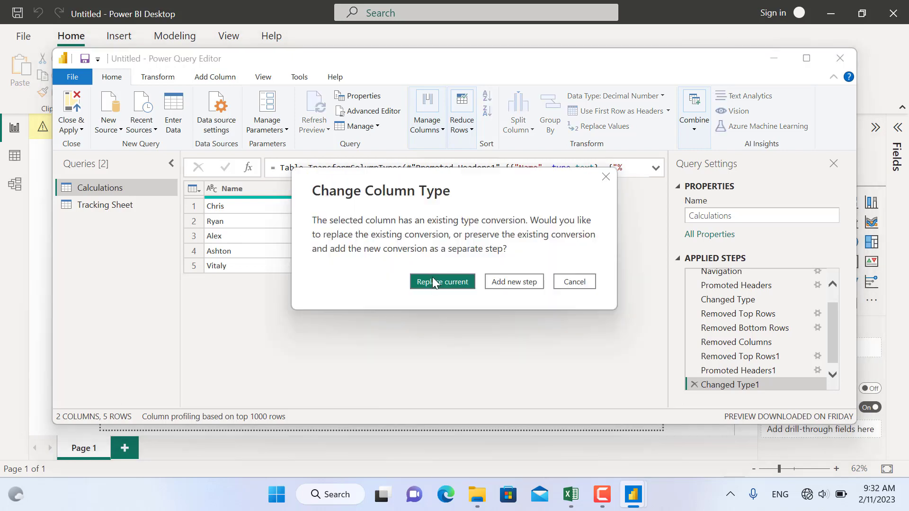
{"action": "left_click", "coordinate": [447, 286]}
Close and apply the Power Query changes, and expand the Calculations and Tracking Sheet tables to show their fields.
{"action": "left_click", "coordinate": [115, 208]}
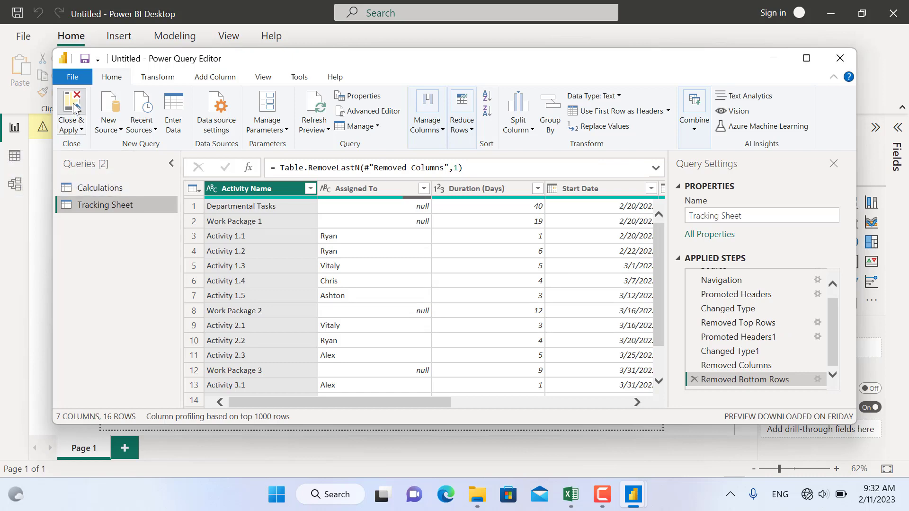
{"action": "left_click", "coordinate": [74, 108]}
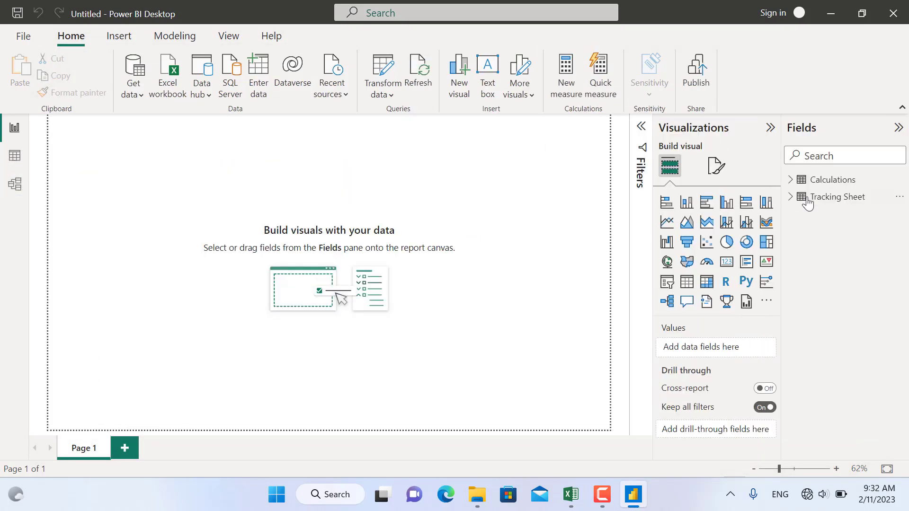
{"action": "left_click", "coordinate": [796, 179]}
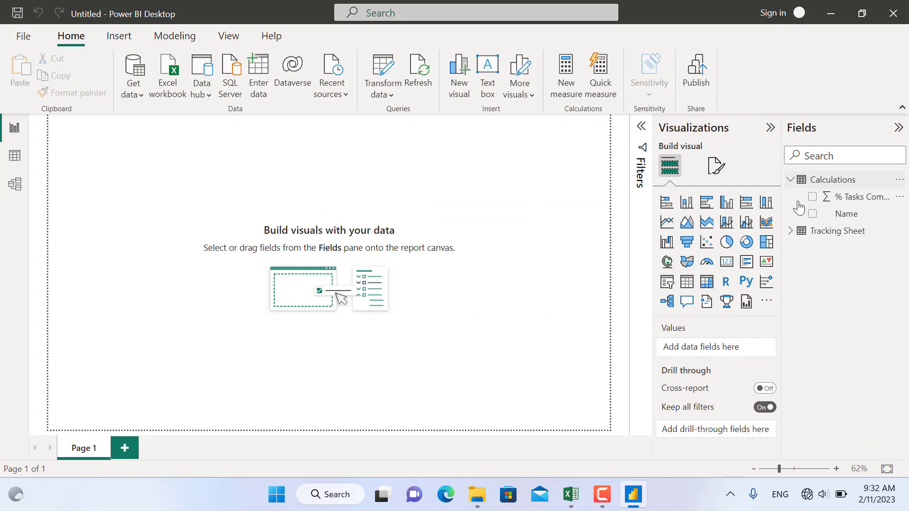
{"action": "left_click", "coordinate": [790, 232]}
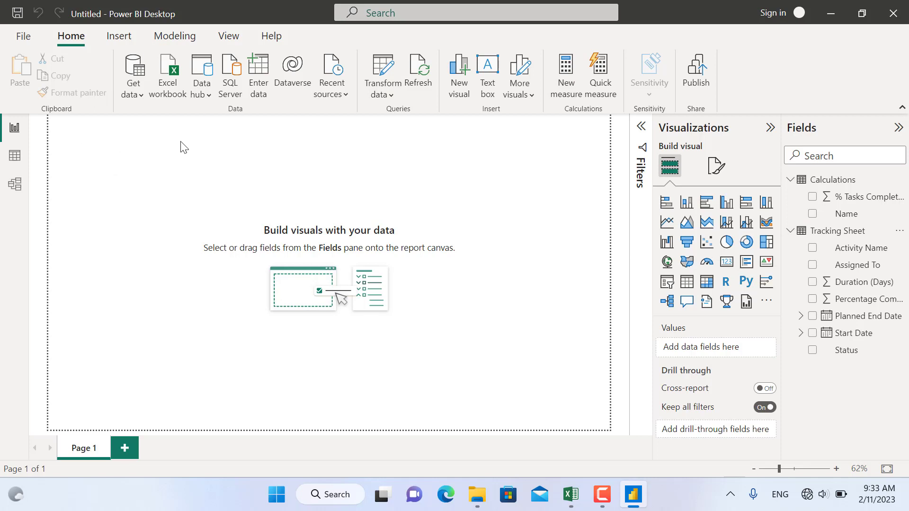
Add a clustered bar chart of Percentage Completed by Activity Name, and enlarge it to about twice its width and over twice its height.
{"action": "left_click", "coordinate": [706, 204]}
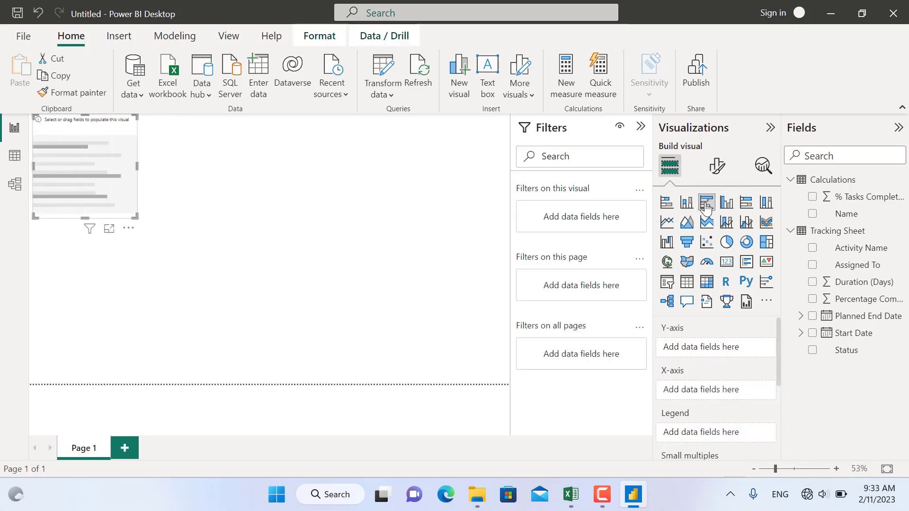
{"action": "left_click", "coordinate": [813, 249]}
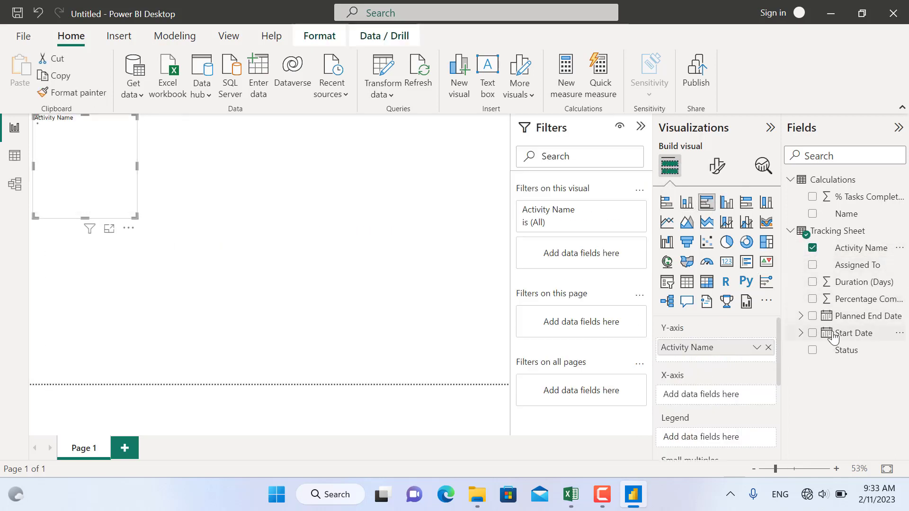
{"action": "left_click", "coordinate": [812, 300]}
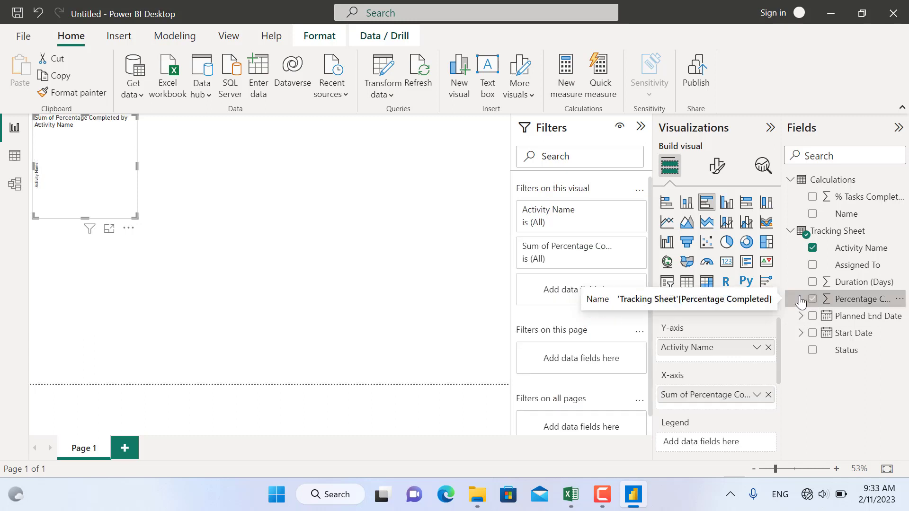
{"action": "left_click_drag", "start_coordinate": [85, 218], "coordinate": [85, 365]}
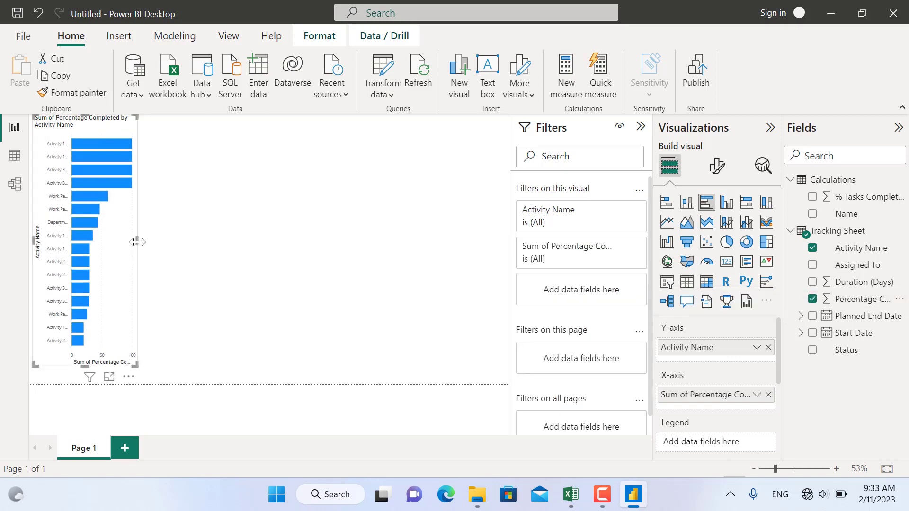
{"action": "left_click_drag", "start_coordinate": [137, 239], "coordinate": [240, 255]}
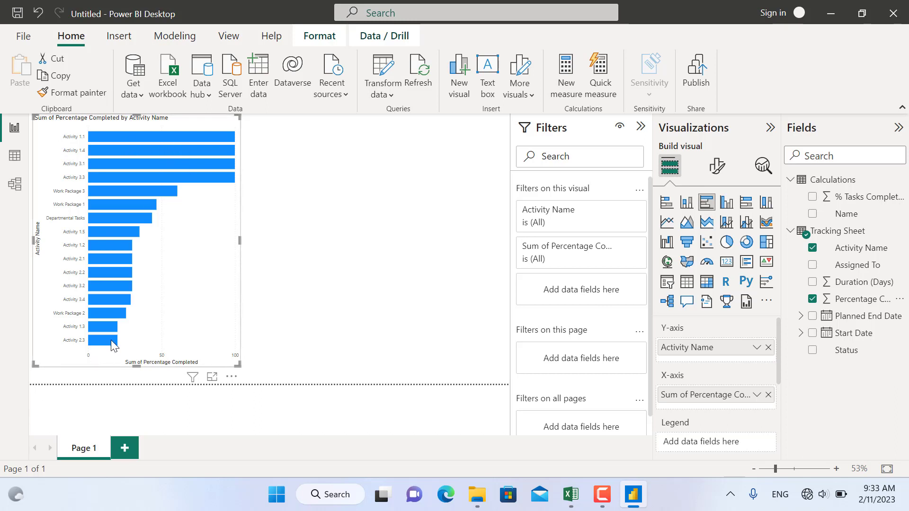
Sort the bar chart's axis by Activity Name in ascending order.
{"action": "mouse_move", "coordinate": [96, 198]}
{"action": "left_click", "coordinate": [232, 377]}
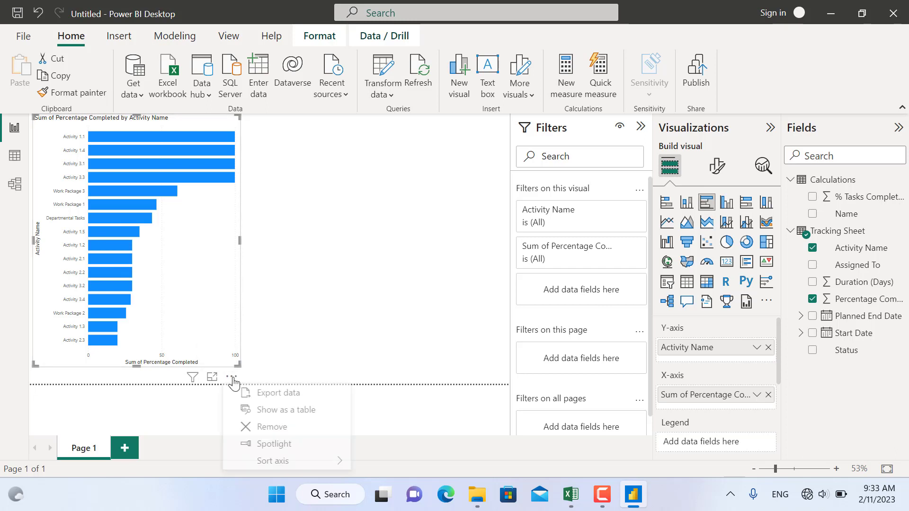
{"action": "mouse_move", "coordinate": [275, 463]}
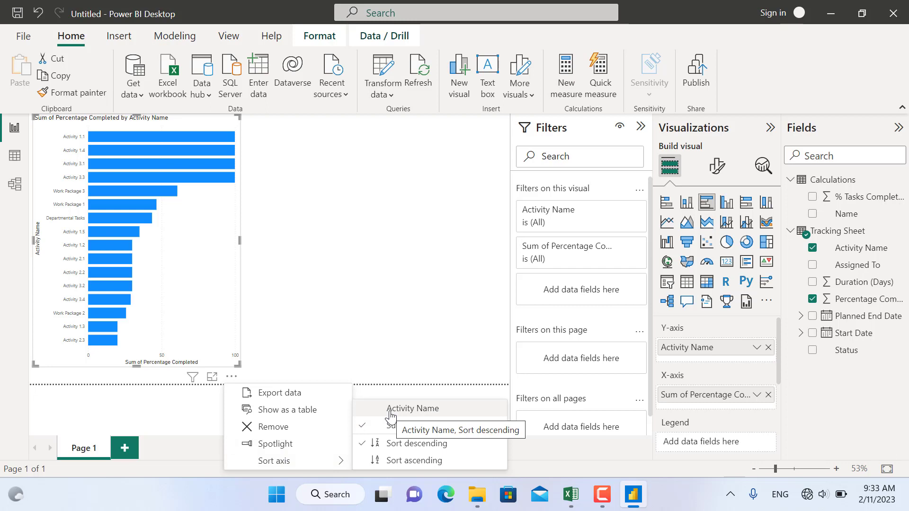
{"action": "left_click", "coordinate": [391, 415]}
{"action": "left_click", "coordinate": [231, 377]}
{"action": "mouse_move", "coordinate": [275, 461]}
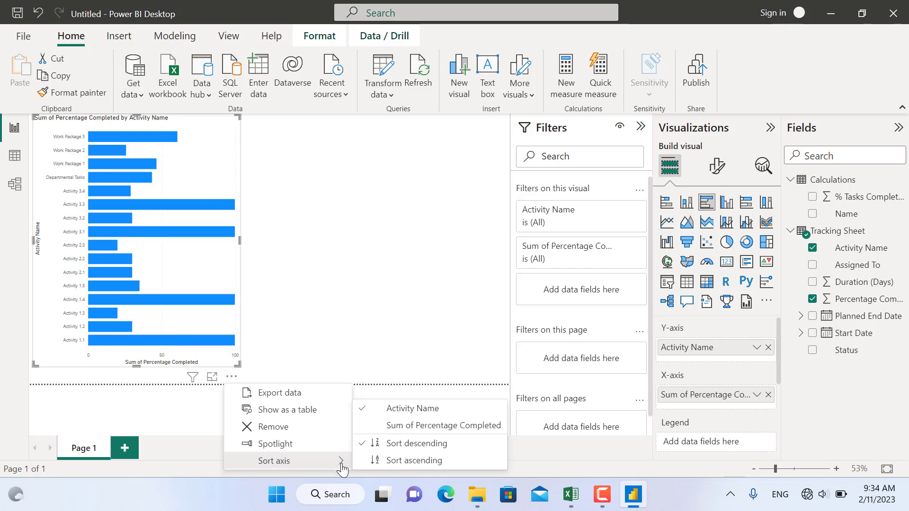
{"action": "left_click", "coordinate": [378, 466]}
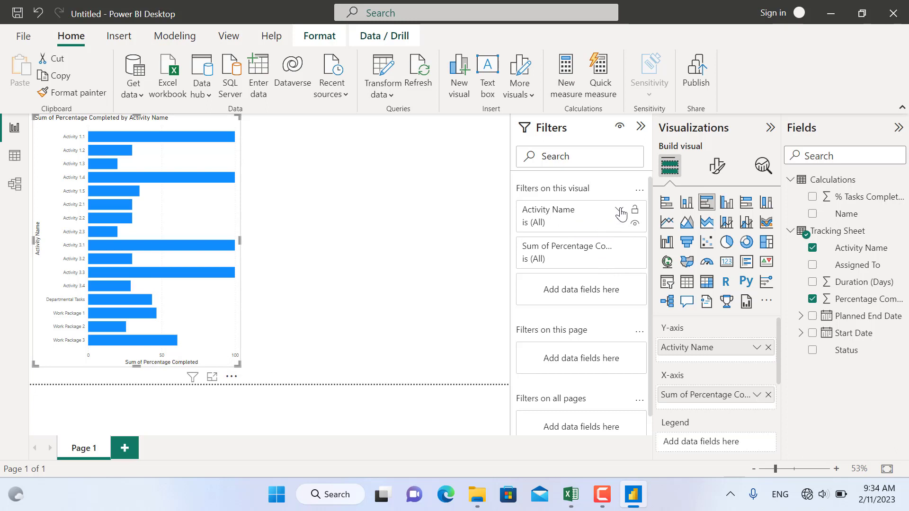
Filter the bar chart's Activity Name to exclude Departmental Tasks, Work Package 1, Work Package 2 and Work Package 3.
{"action": "left_click", "coordinate": [619, 211]}
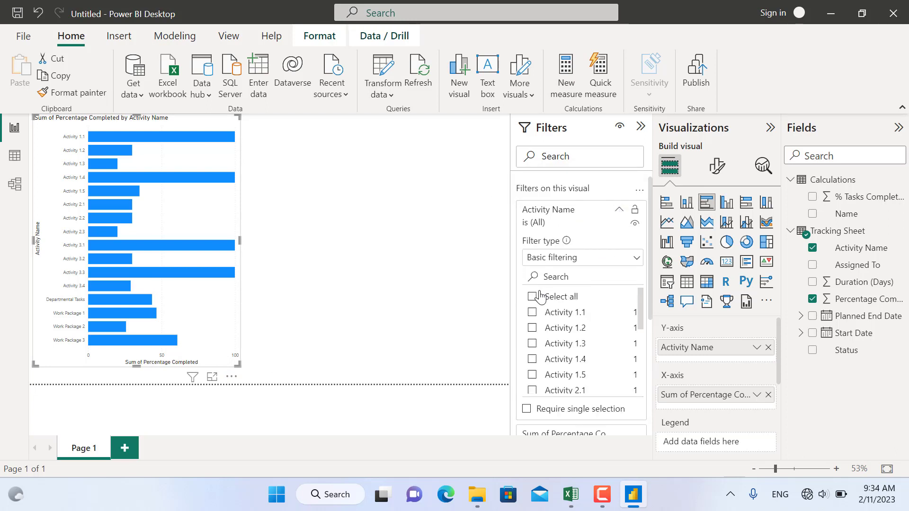
{"action": "left_click", "coordinate": [531, 298]}
{"action": "scroll", "coordinate": [600, 341], "scroll_direction": "down", "scroll_amount": 5}
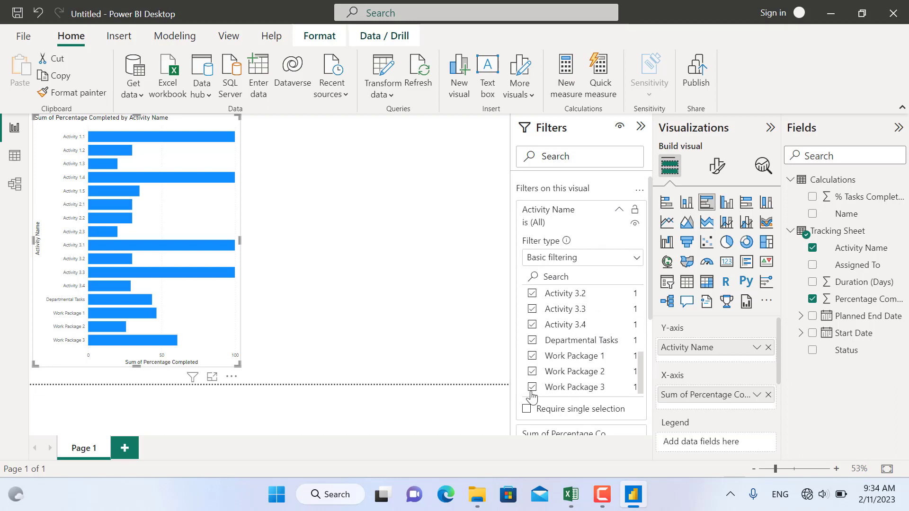
{"action": "left_click", "coordinate": [532, 387]}
{"action": "left_click", "coordinate": [532, 372]}
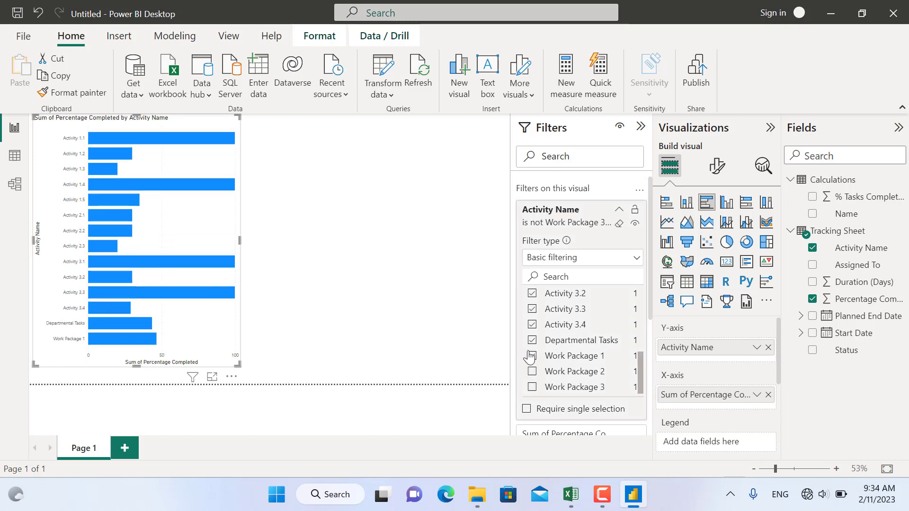
{"action": "left_click", "coordinate": [531, 355]}
{"action": "left_click", "coordinate": [532, 341]}
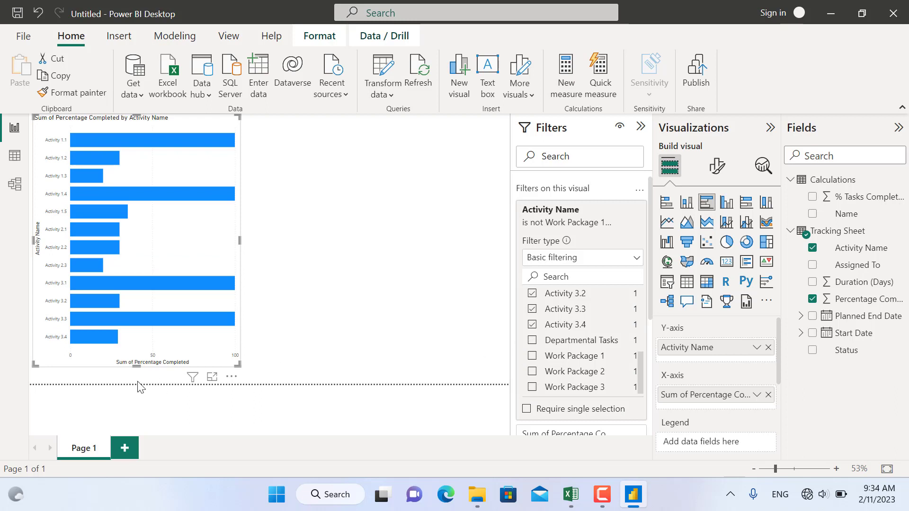
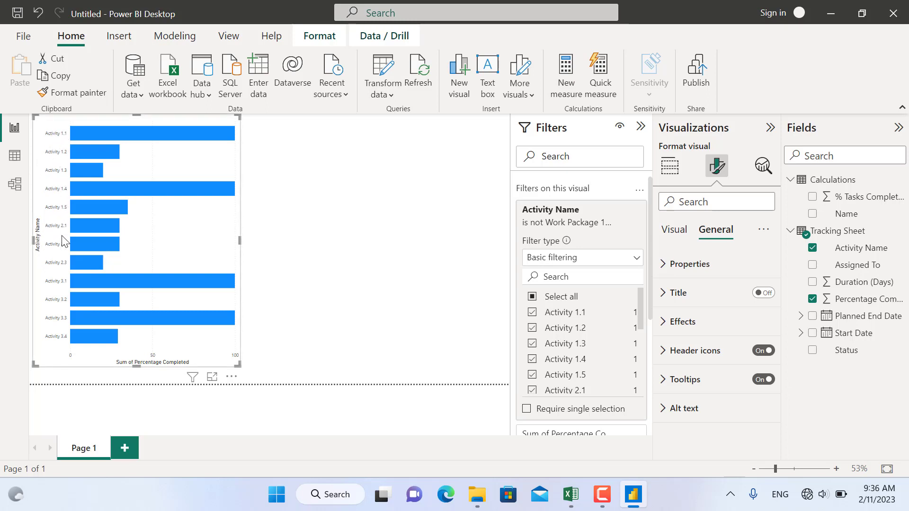
Turn off the Y-axis title of the bar chart.
{"action": "left_click", "coordinate": [672, 231]}
{"action": "left_click", "coordinate": [662, 265]}
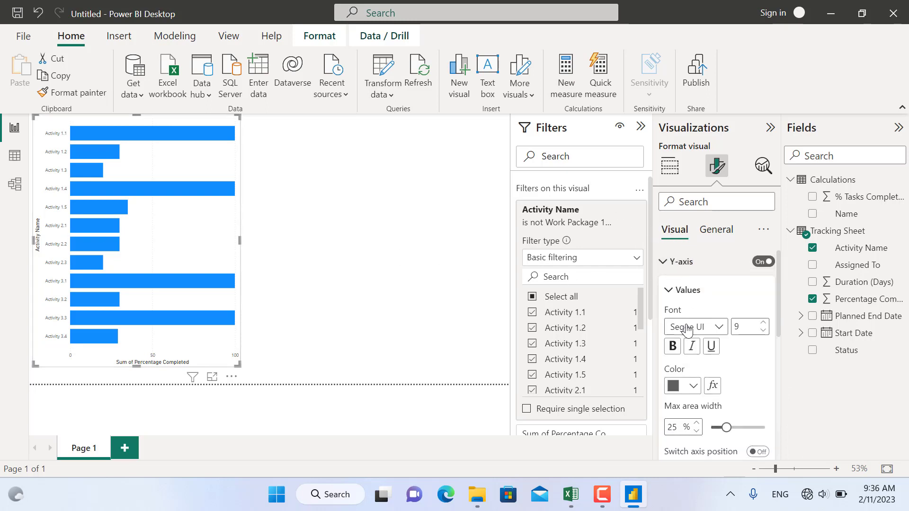
{"action": "scroll", "coordinate": [687, 330], "scroll_direction": "down", "scroll_amount": 3}
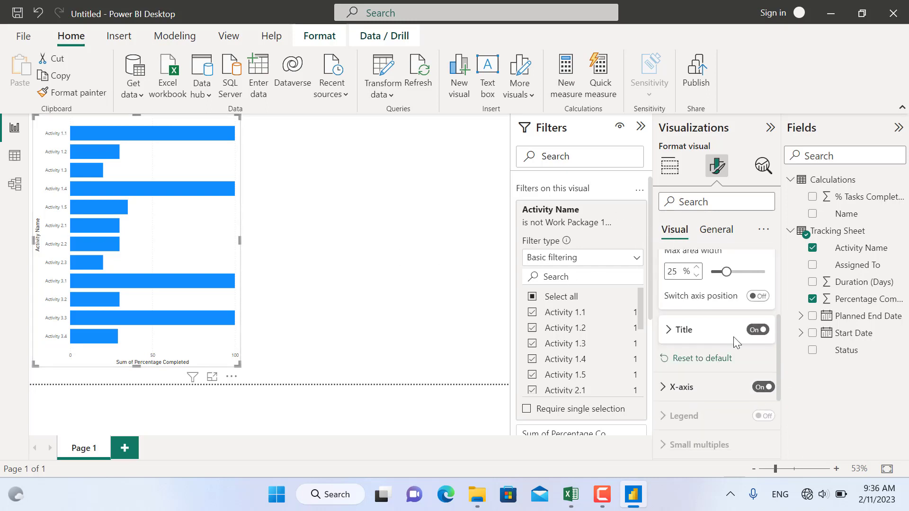
{"action": "left_click", "coordinate": [762, 330]}
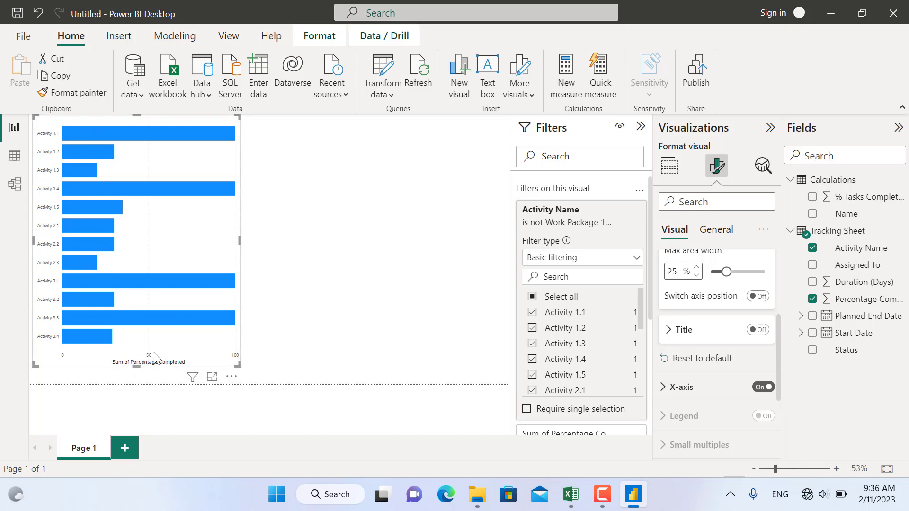
Turn off the bar chart's X-axis title, and hide the X-axis altogether.
{"action": "left_click", "coordinate": [663, 387]}
{"action": "scroll", "coordinate": [715, 360], "scroll_direction": "down", "scroll_amount": 4}
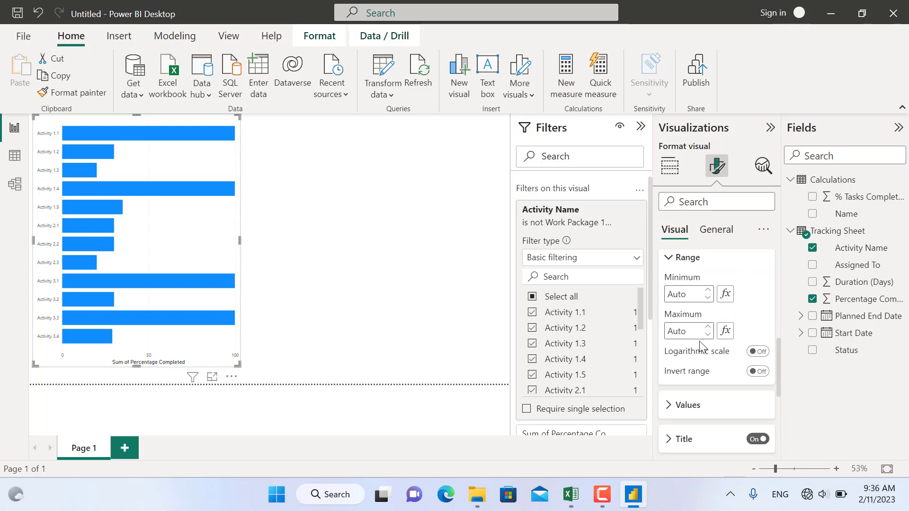
{"action": "left_click", "coordinate": [758, 438]}
{"action": "left_click", "coordinate": [762, 440]}
{"action": "scroll", "coordinate": [728, 402], "scroll_direction": "up", "scroll_amount": 3}
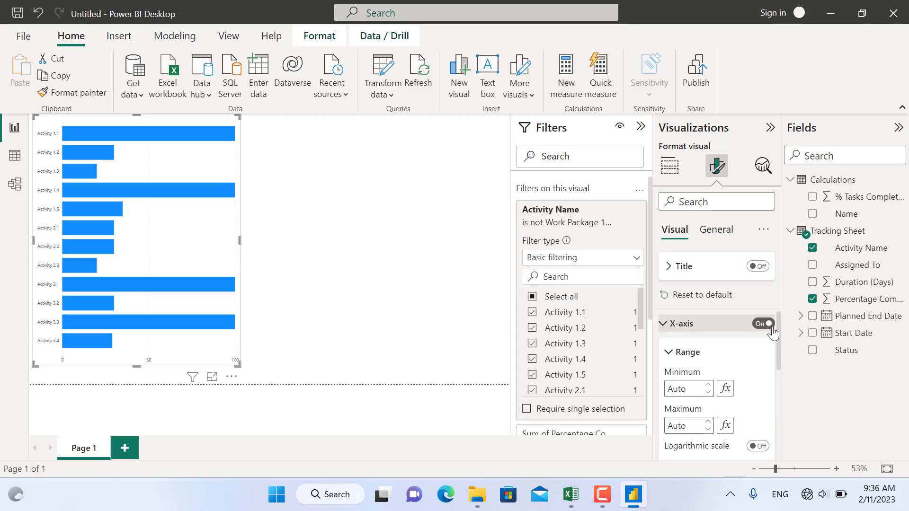
{"action": "left_click", "coordinate": [770, 325]}
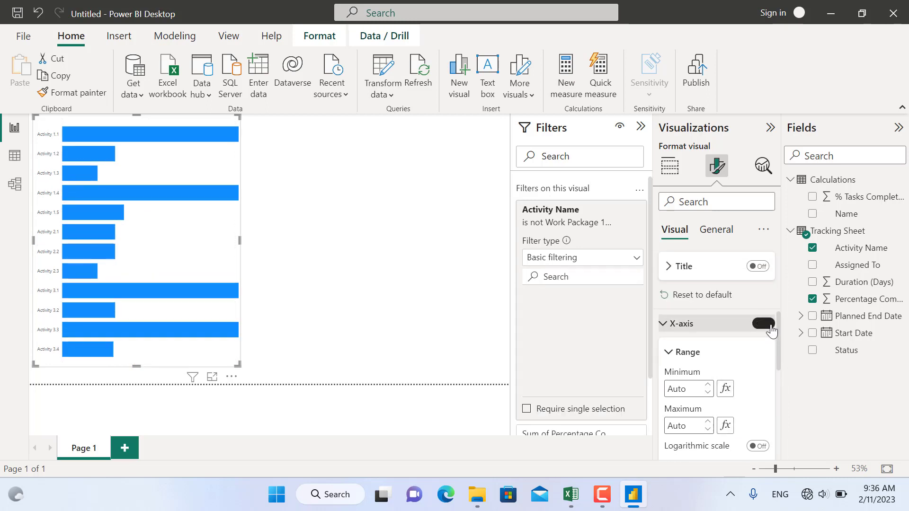
{"action": "left_click", "coordinate": [681, 324]}
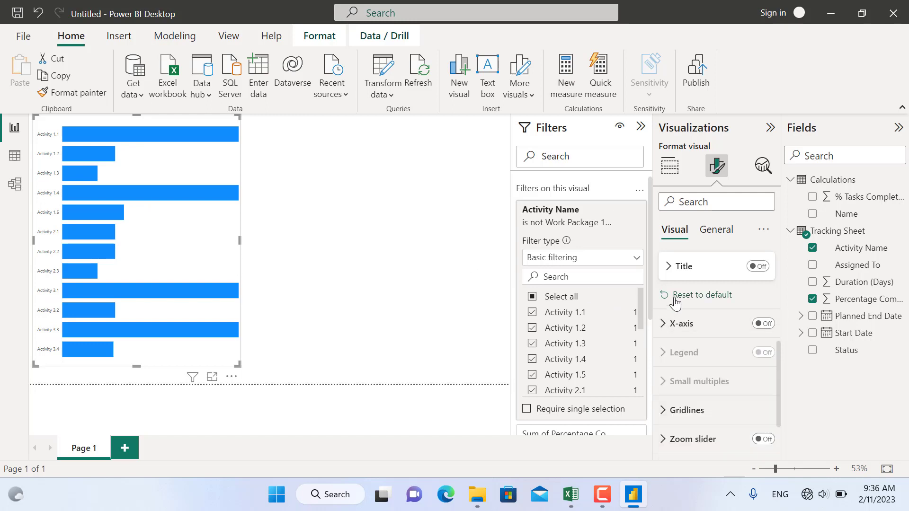
Turn on data labels for the bar chart and set their position to Inside end.
{"action": "scroll", "coordinate": [685, 307], "scroll_direction": "down", "scroll_amount": 3}
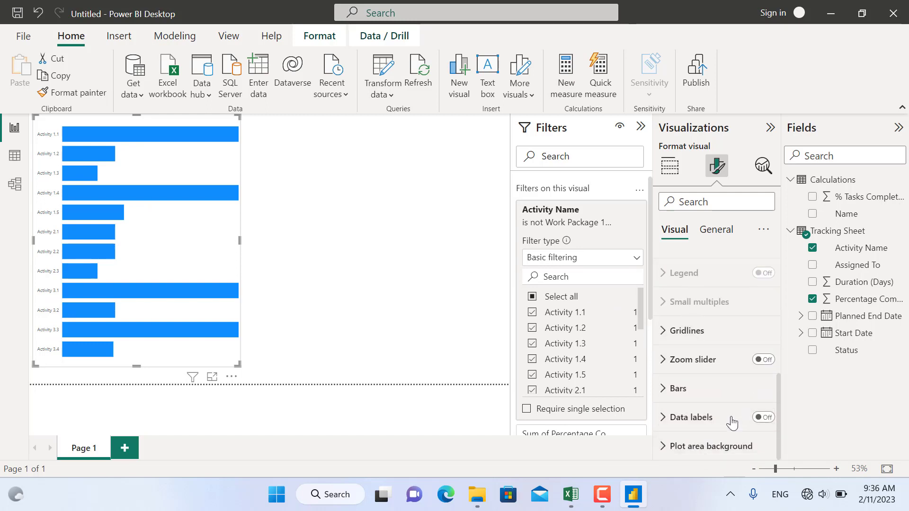
{"action": "left_click", "coordinate": [763, 417]}
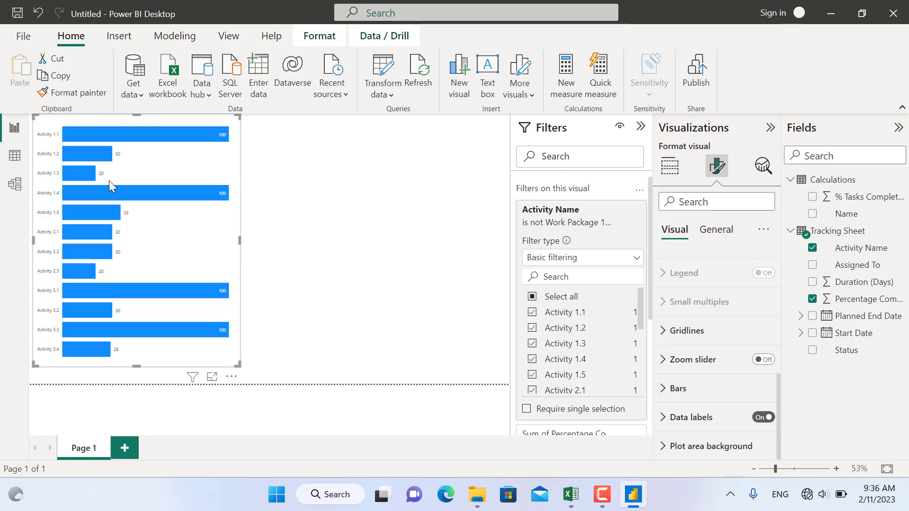
{"action": "left_click", "coordinate": [672, 417]}
{"action": "scroll", "coordinate": [691, 378], "scroll_direction": "down", "scroll_amount": 3}
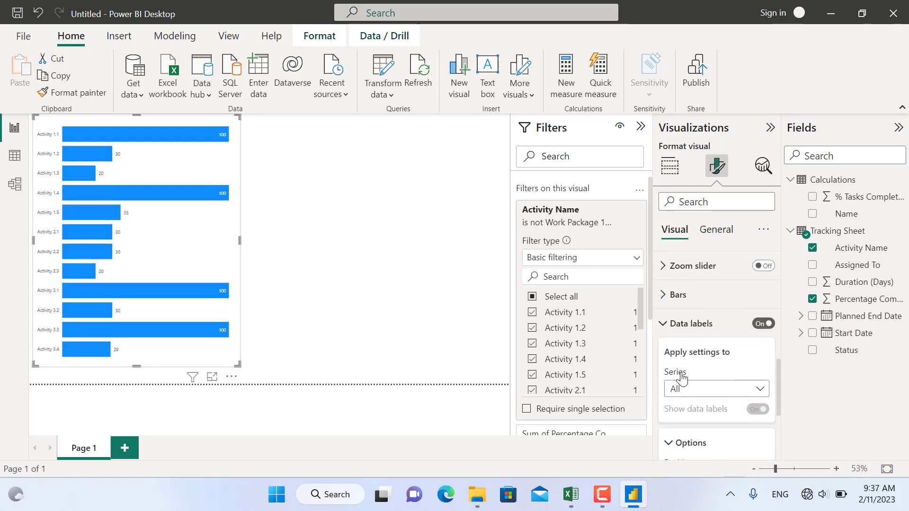
{"action": "scroll", "coordinate": [691, 378], "scroll_direction": "down", "scroll_amount": 2}
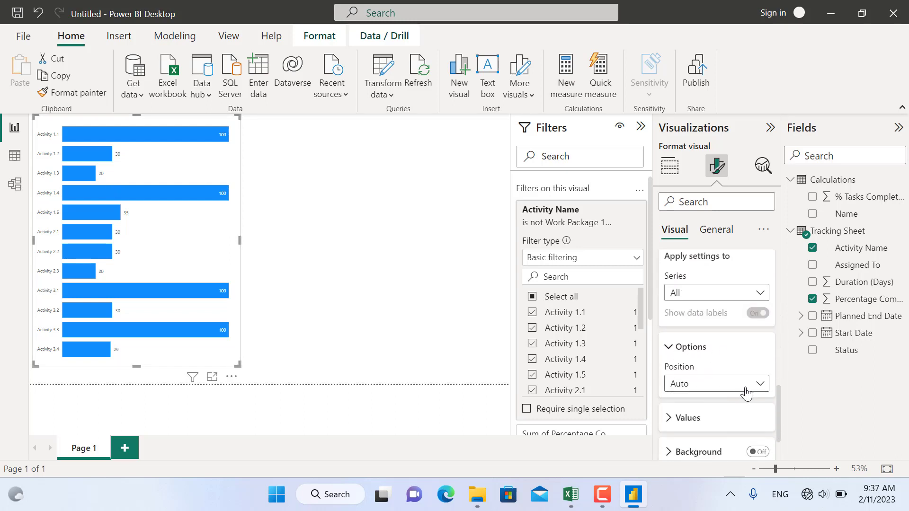
{"action": "left_click", "coordinate": [746, 393]}
{"action": "left_click", "coordinate": [738, 423]}
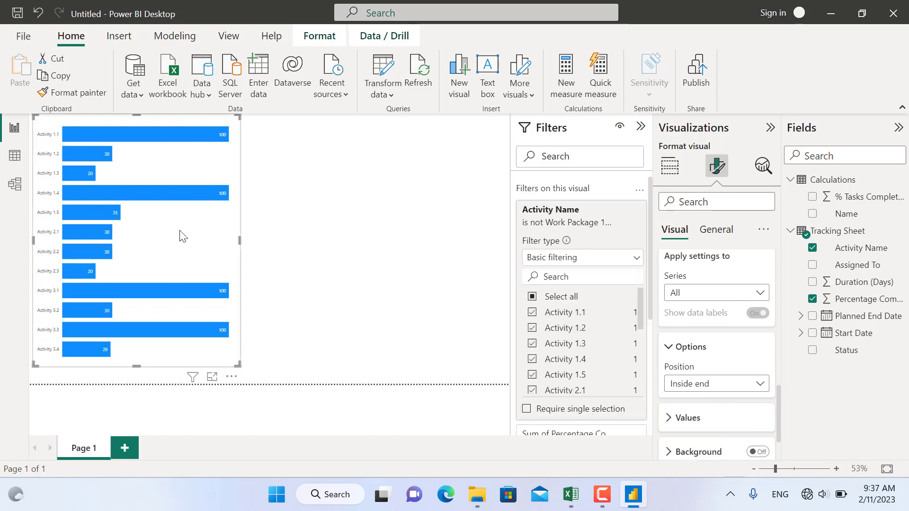
Set the bar chart's data label values to font size 11 and bold.
{"action": "scroll", "coordinate": [719, 369], "scroll_direction": "down", "scroll_amount": 2}
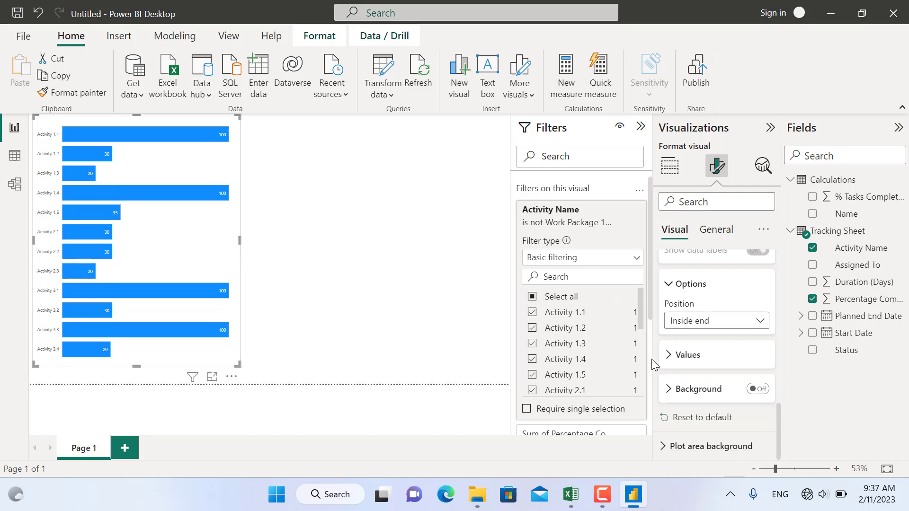
{"action": "left_click", "coordinate": [675, 355]}
{"action": "scroll", "coordinate": [710, 350], "scroll_direction": "down", "scroll_amount": 2}
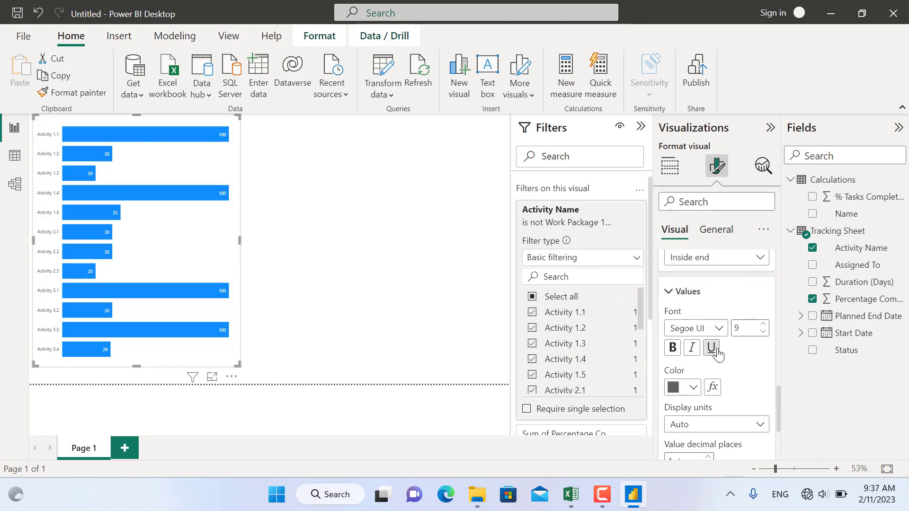
{"action": "left_click", "coordinate": [763, 325]}
{"action": "left_click", "coordinate": [762, 324]}
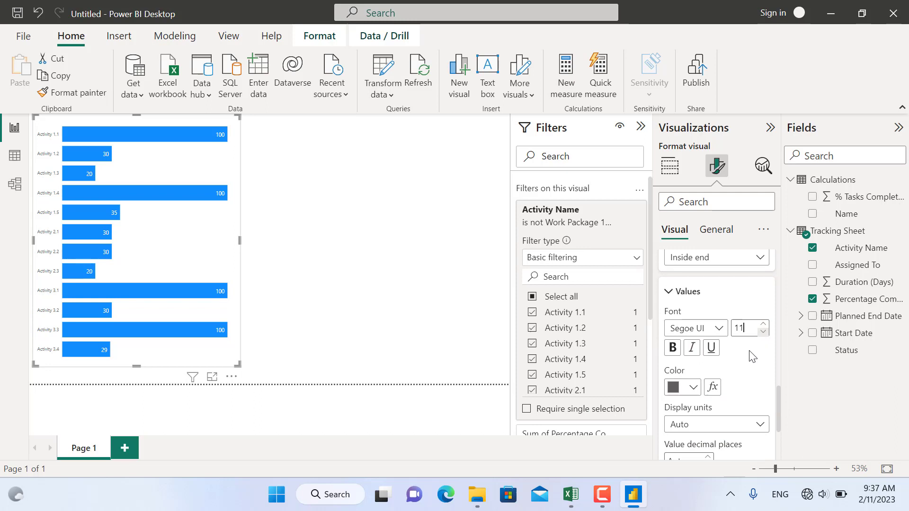
{"action": "left_click", "coordinate": [673, 350]}
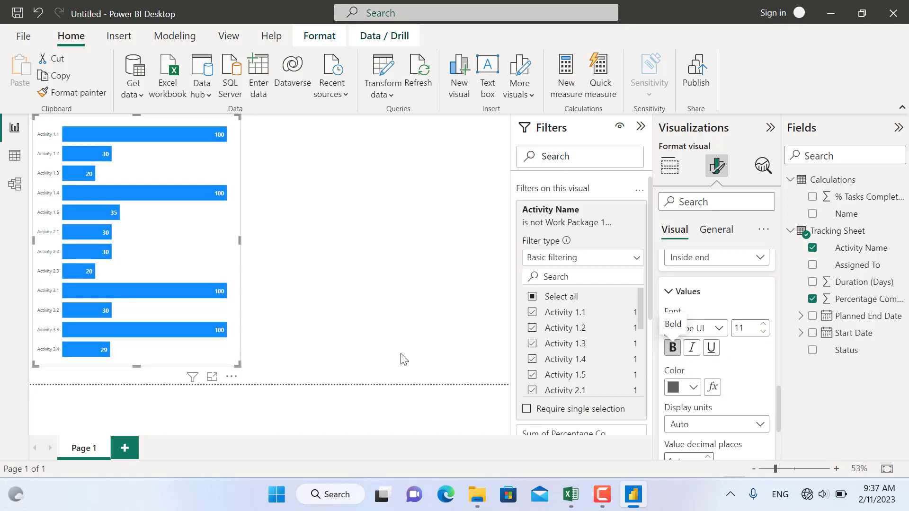
{"action": "left_click", "coordinate": [684, 291]}
Change the default color of the chart's bars to orange, and deselect the chart.
{"action": "scroll", "coordinate": [704, 319], "scroll_direction": "up", "scroll_amount": 6}
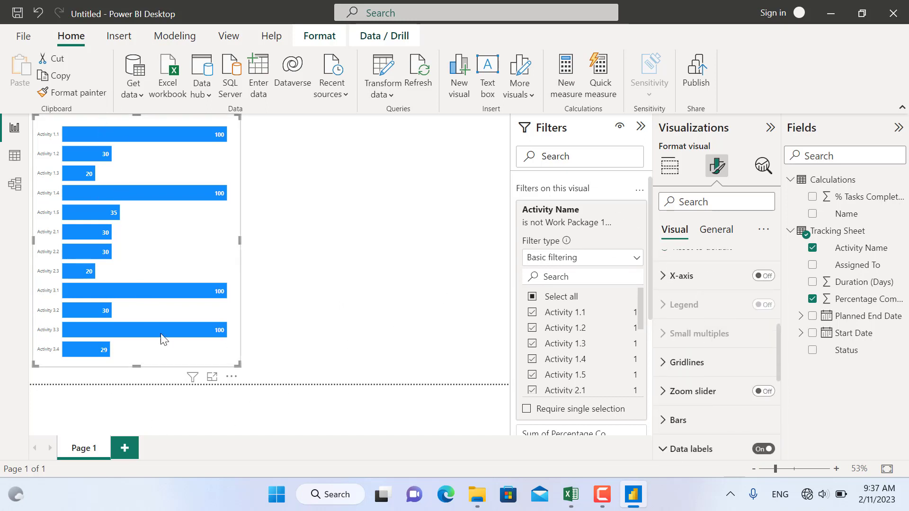
{"action": "scroll", "coordinate": [674, 314], "scroll_direction": "up", "scroll_amount": 1}
{"action": "scroll", "coordinate": [675, 315], "scroll_direction": "down", "scroll_amount": 3}
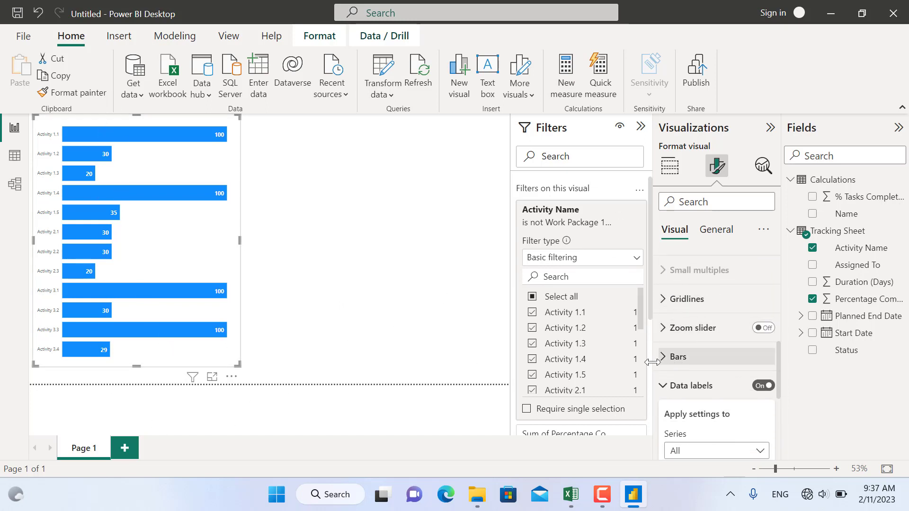
{"action": "left_click", "coordinate": [674, 356]}
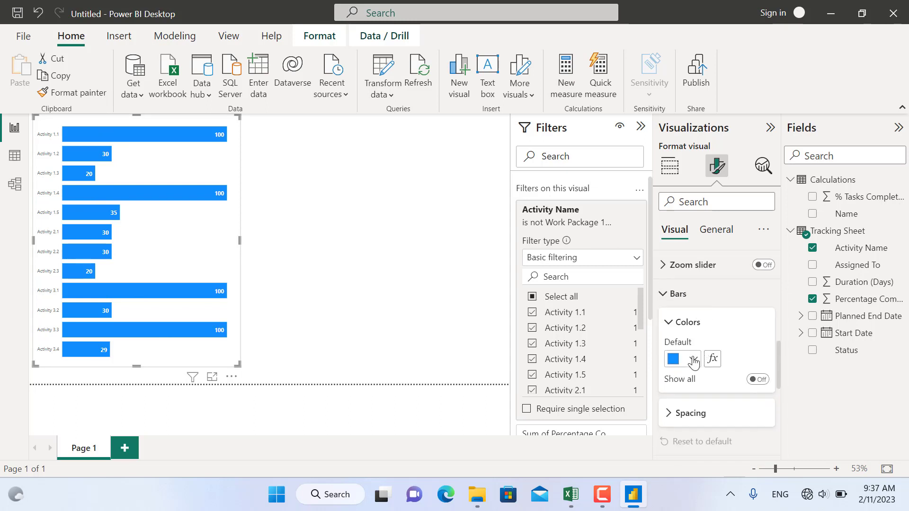
{"action": "left_click", "coordinate": [694, 360]}
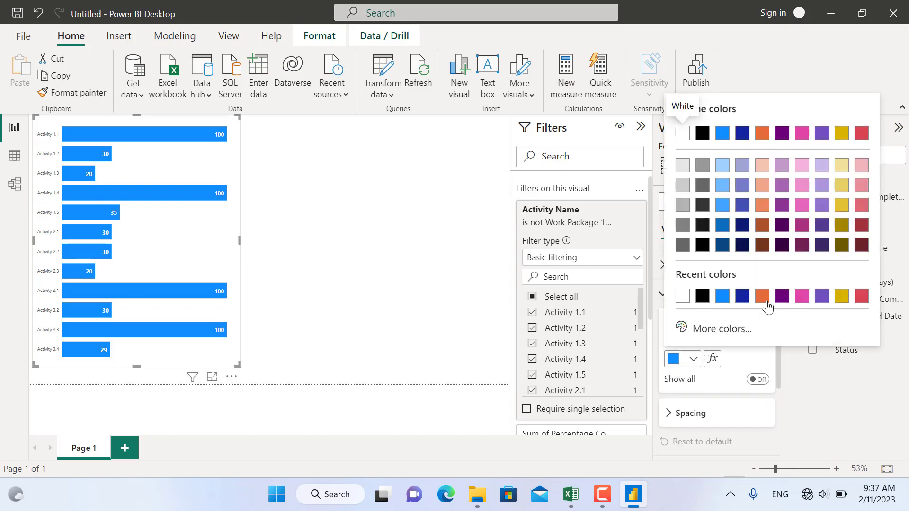
{"action": "left_click", "coordinate": [765, 300]}
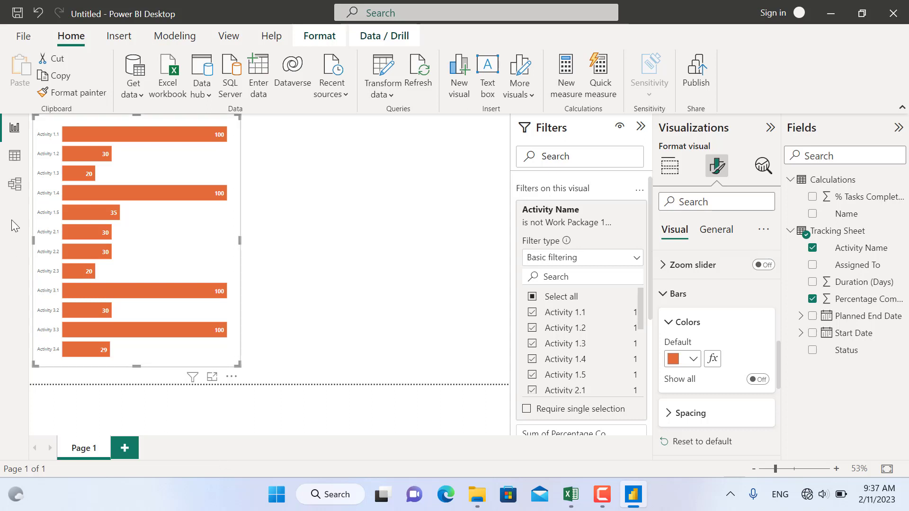
{"action": "left_click", "coordinate": [340, 420]}
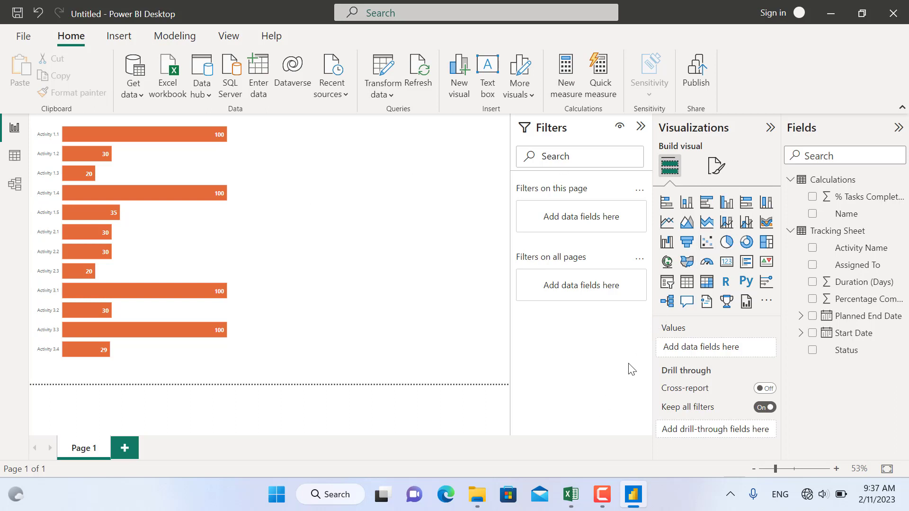
Add a treemap of Duration (Days) by Activity Name, and shrink it to about 60% of its width and half its height.
{"action": "left_click", "coordinate": [766, 243]}
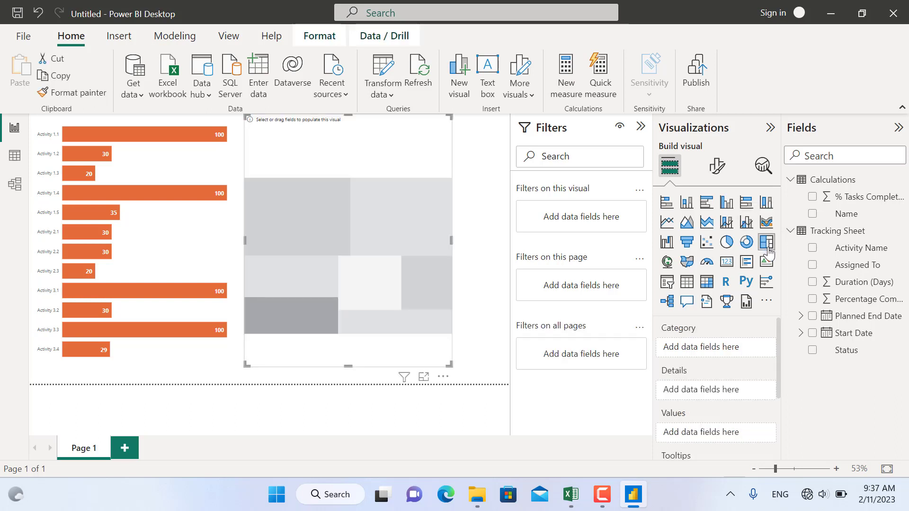
{"action": "left_click", "coordinate": [813, 248]}
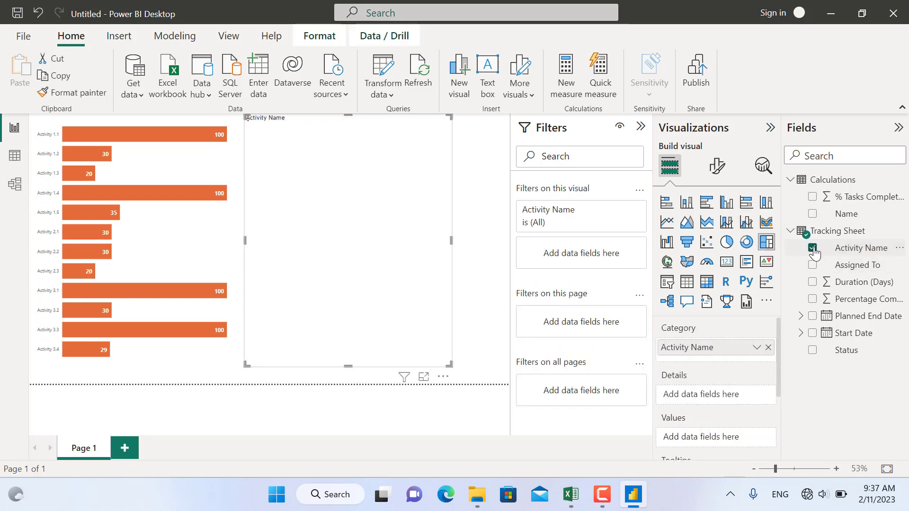
{"action": "left_click", "coordinate": [812, 282]}
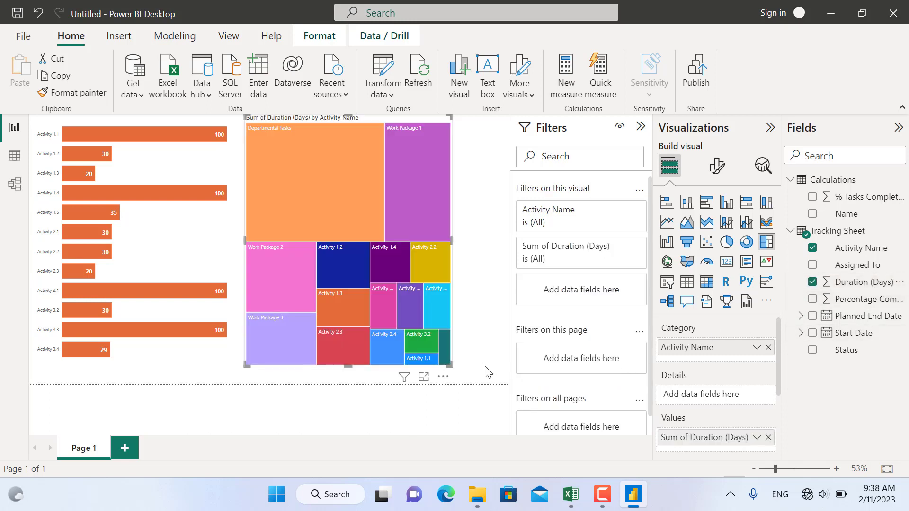
{"action": "left_click_drag", "start_coordinate": [446, 365], "coordinate": [364, 244]}
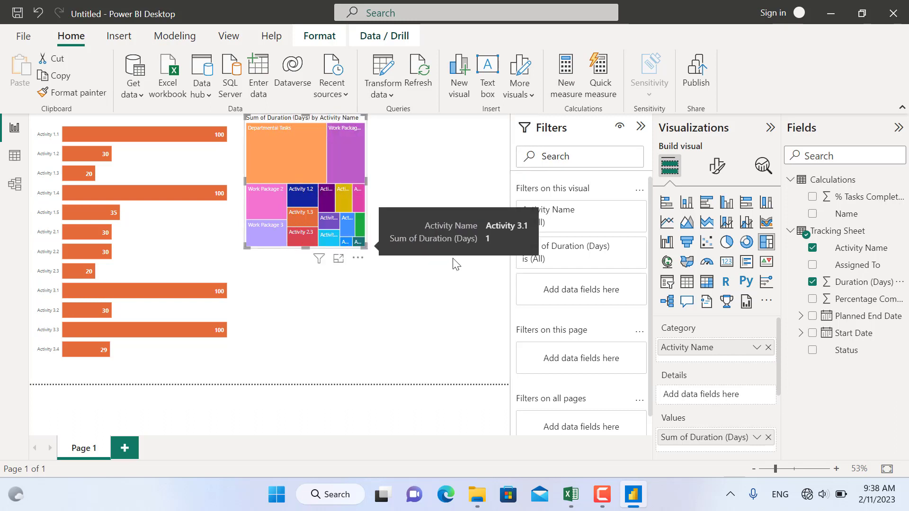
Turn off the title of the treemap.
{"action": "left_click", "coordinate": [719, 165]}
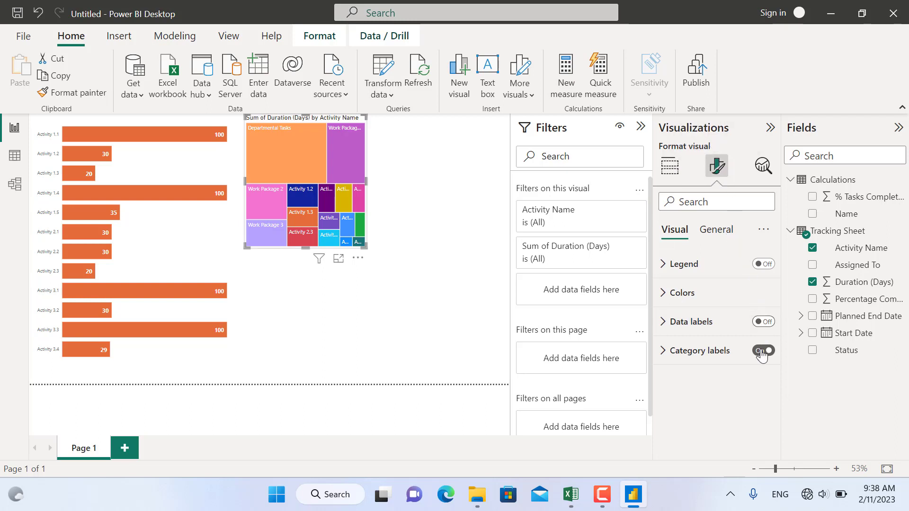
{"action": "left_click", "coordinate": [709, 231]}
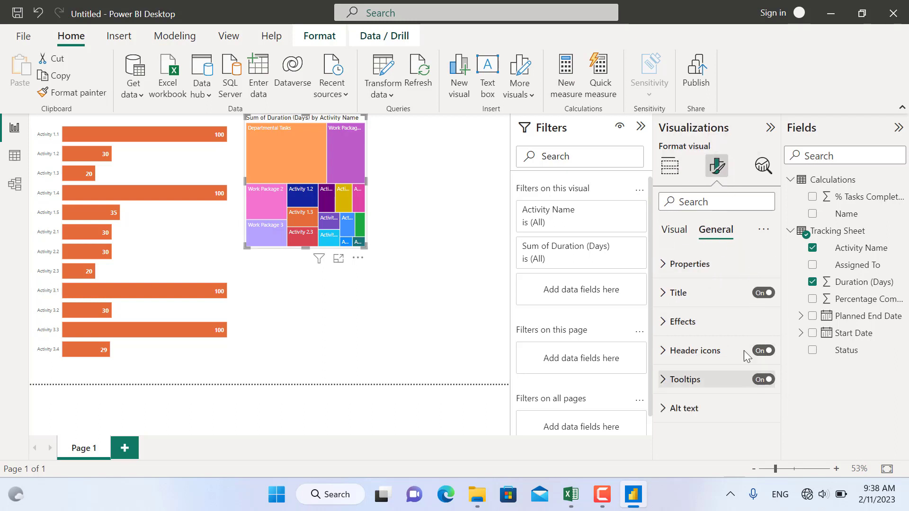
{"action": "left_click", "coordinate": [762, 293]}
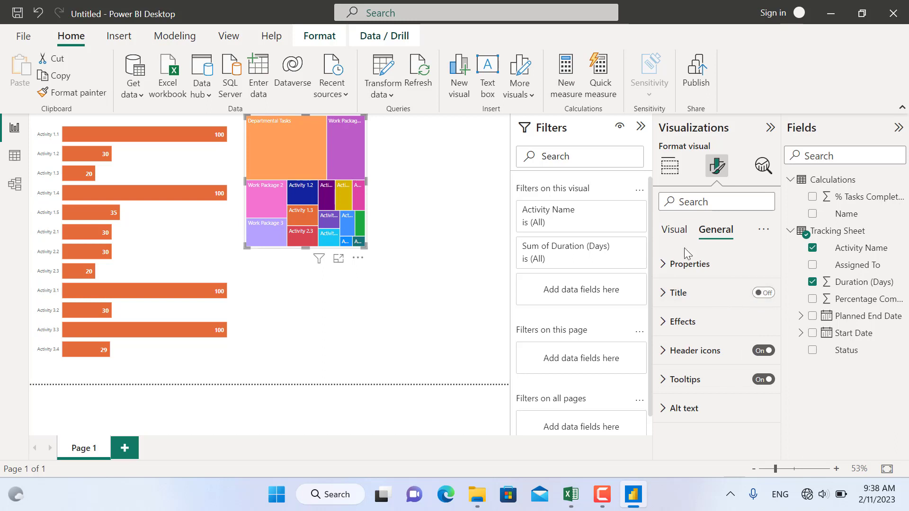
Set the Departmental Tasks color in the treemap to blue.
{"action": "left_click", "coordinate": [673, 232]}
{"action": "left_click", "coordinate": [663, 293]}
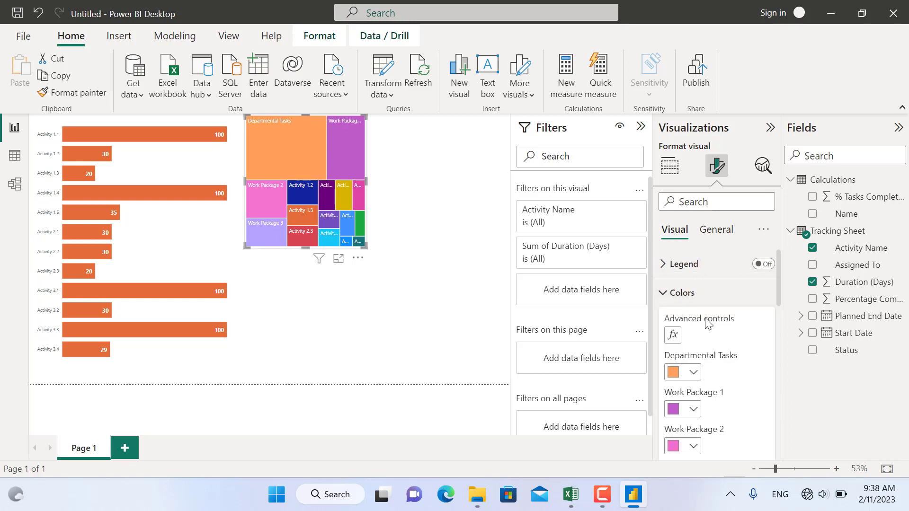
{"action": "left_click", "coordinate": [699, 373]}
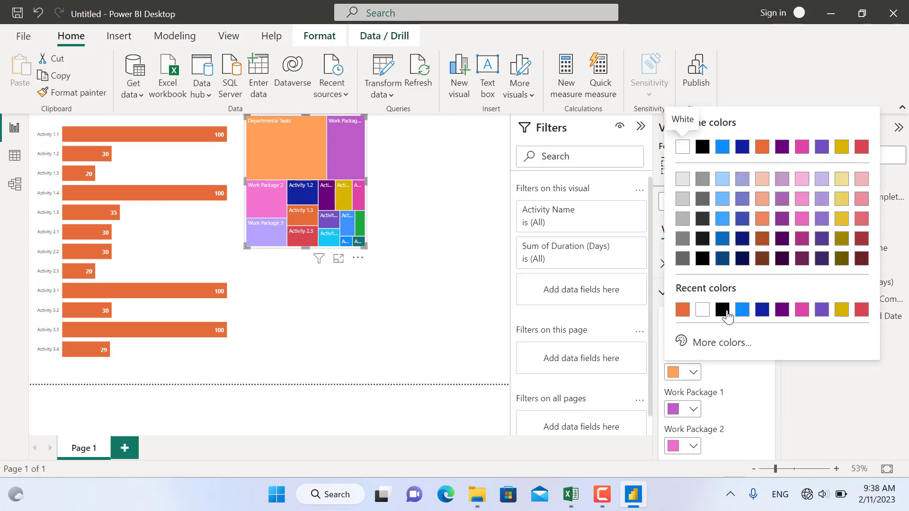
{"action": "left_click", "coordinate": [742, 309]}
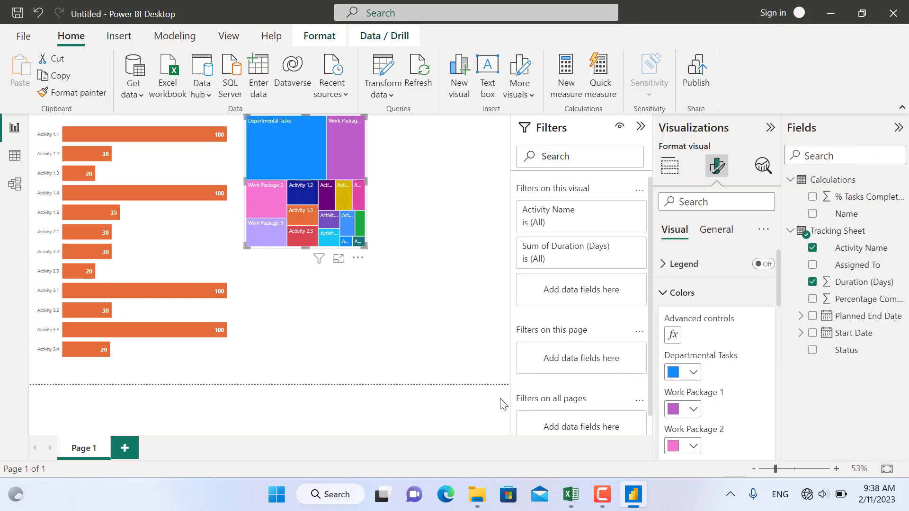
Filter the treemap by Activity Name to exclude Departmental Tasks and Work Packages 1, 2 and 3.
{"action": "scroll", "coordinate": [722, 355], "scroll_direction": "down", "scroll_amount": 5}
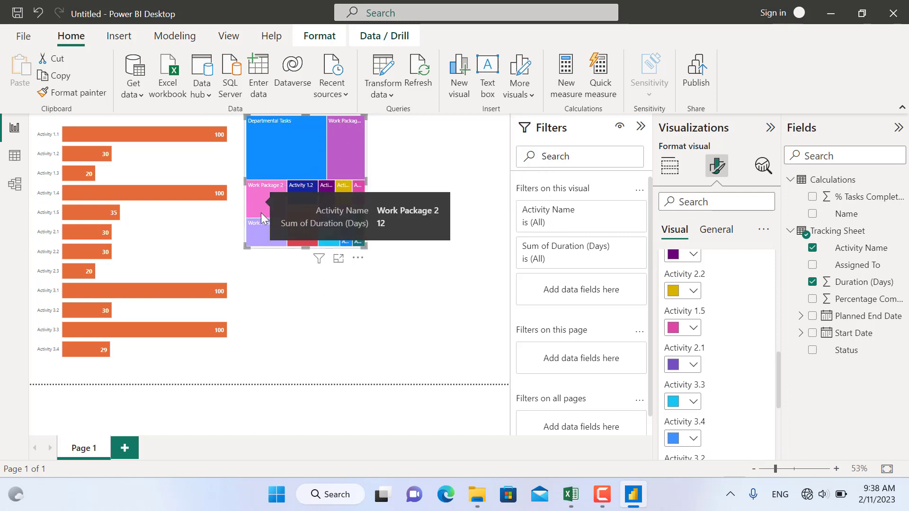
{"action": "left_click", "coordinate": [619, 209]}
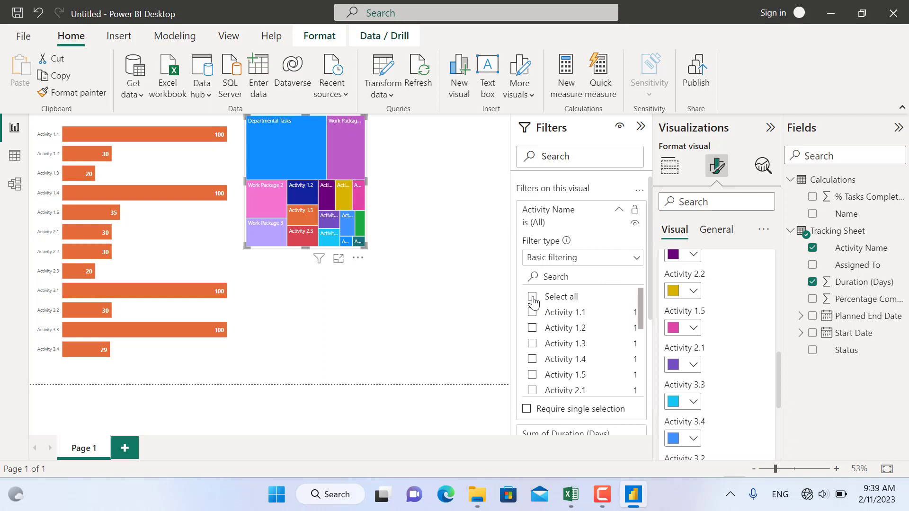
{"action": "left_click", "coordinate": [533, 298]}
{"action": "scroll", "coordinate": [573, 341], "scroll_direction": "down", "scroll_amount": 4}
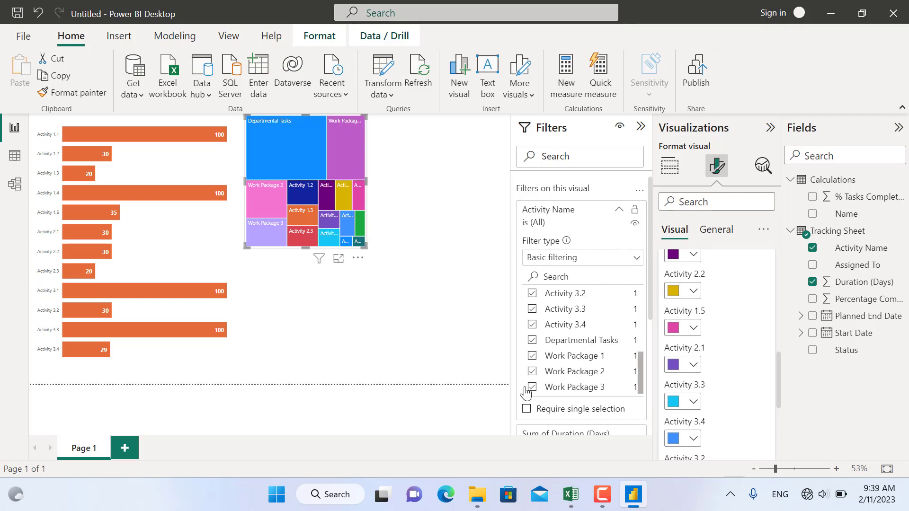
{"action": "left_click", "coordinate": [532, 387]}
{"action": "left_click", "coordinate": [532, 372]}
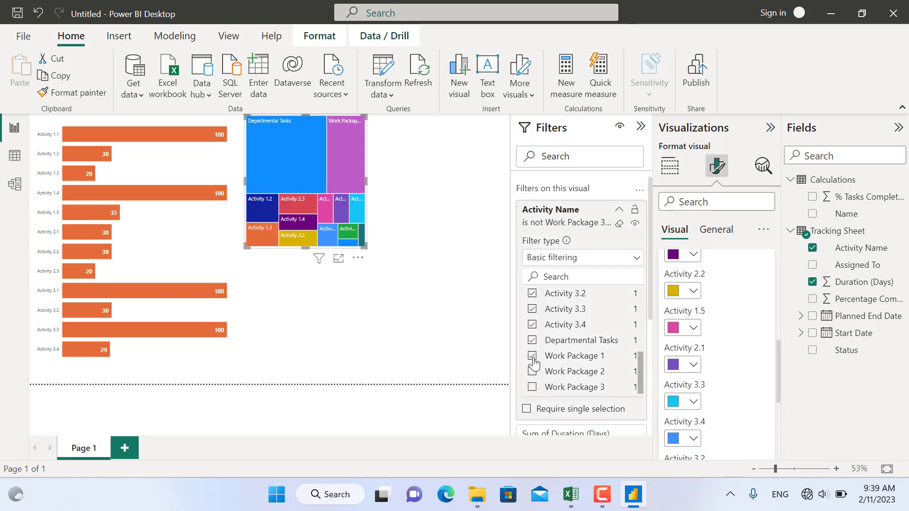
{"action": "left_click", "coordinate": [532, 355]}
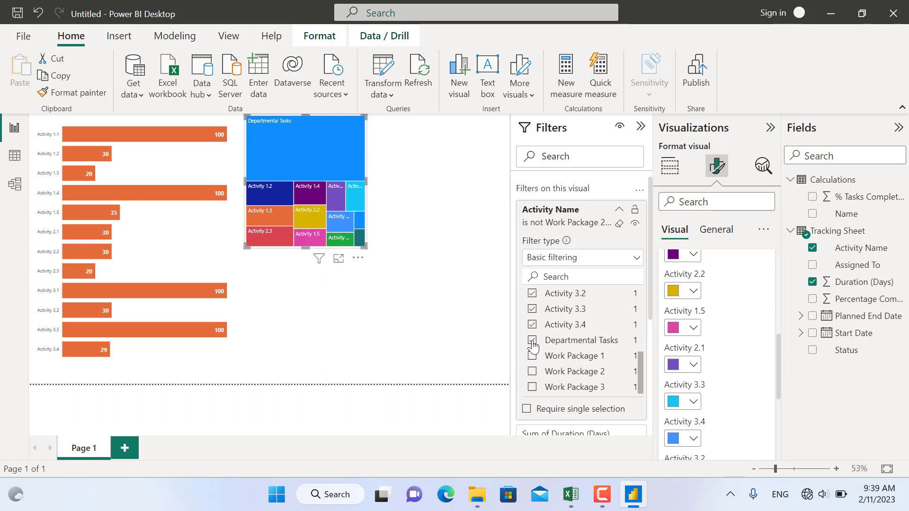
{"action": "left_click", "coordinate": [532, 340]}
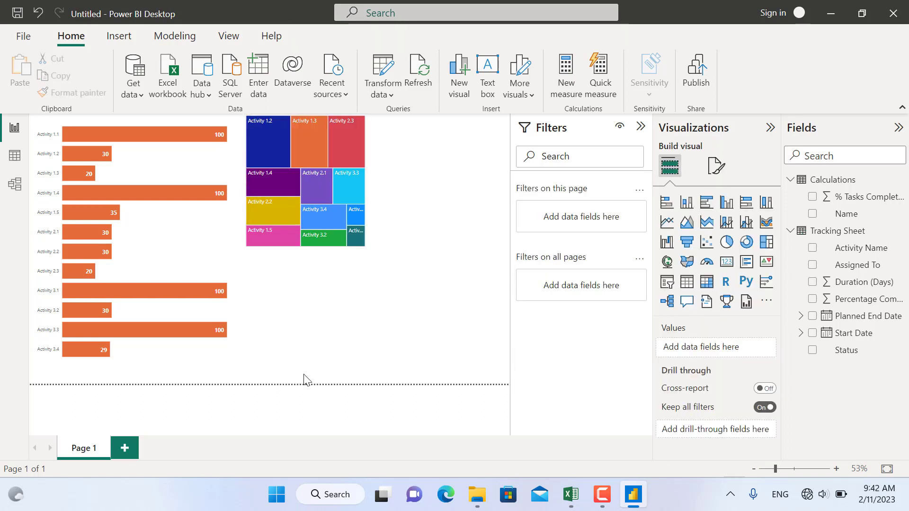
Add a gauge of % Tasks Completed from Calculations, aggregated as Average.
{"action": "left_click", "coordinate": [707, 263]}
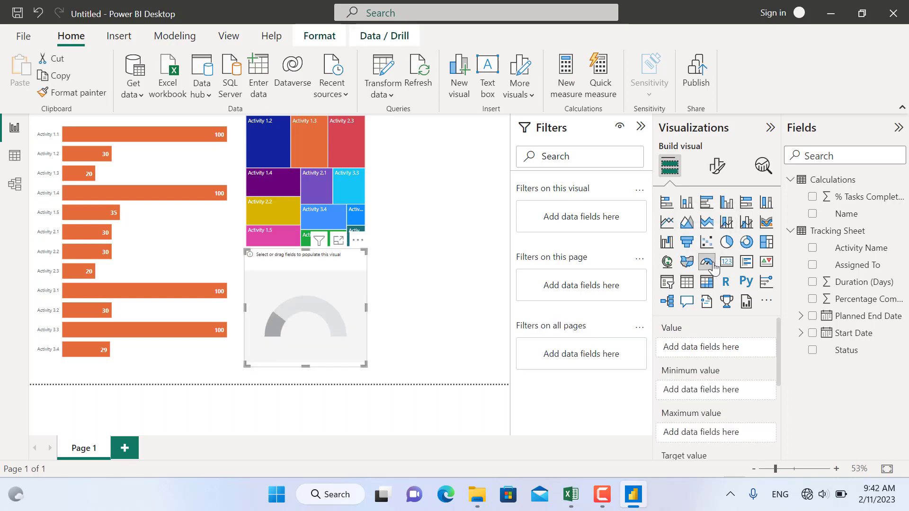
{"action": "left_click", "coordinate": [812, 197]}
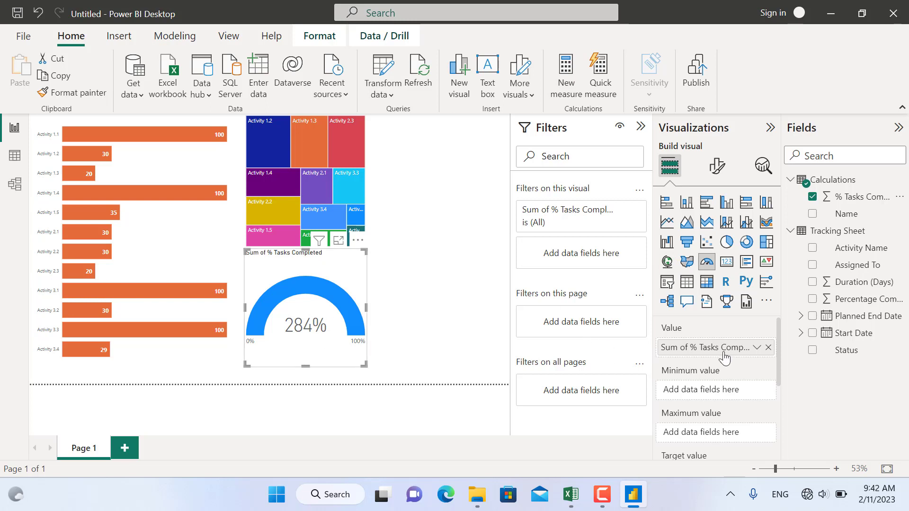
{"action": "left_click", "coordinate": [756, 347]}
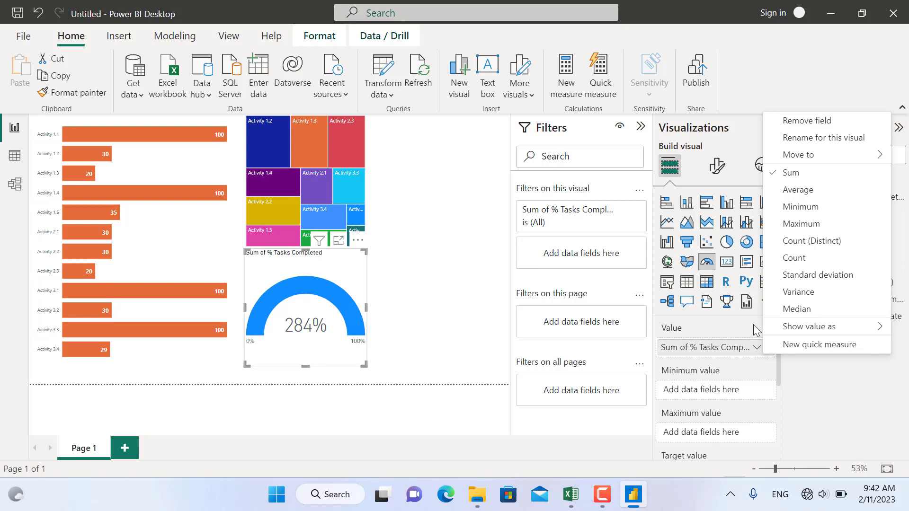
{"action": "left_click", "coordinate": [793, 195]}
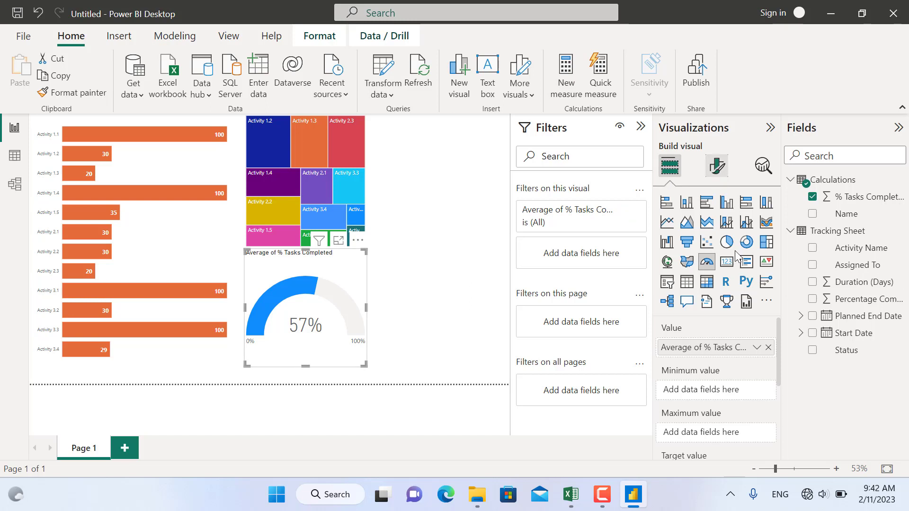
Turn off the title of the gauge.
{"action": "left_click", "coordinate": [717, 166]}
{"action": "left_click", "coordinate": [715, 229]}
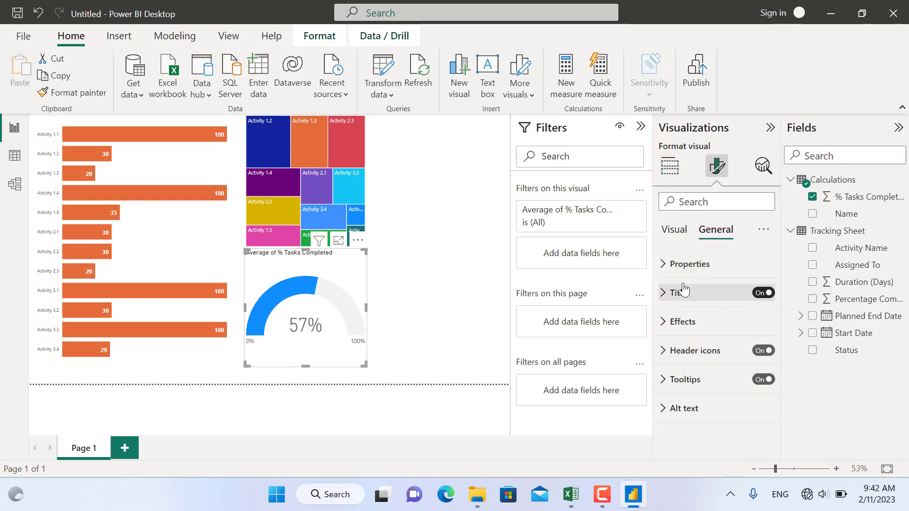
{"action": "left_click", "coordinate": [768, 295]}
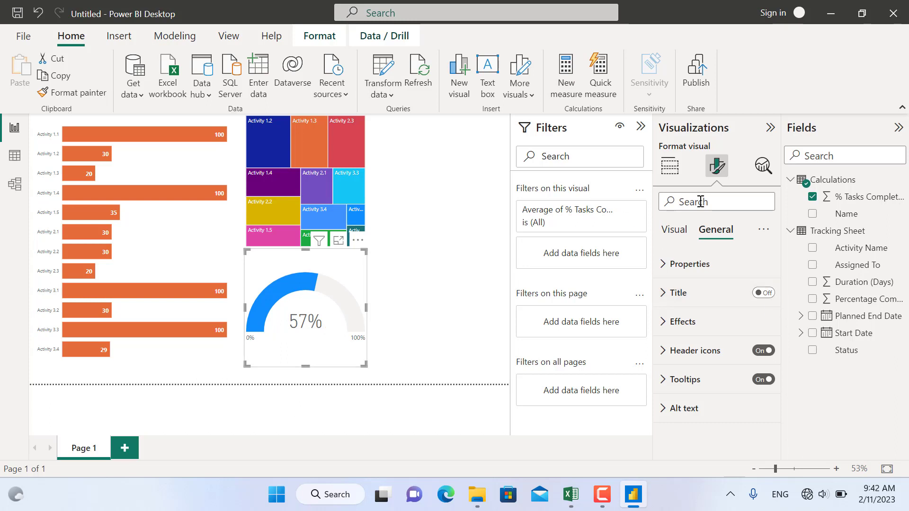
Set the gauge's fill color to the darkest shade of the light blue theme color, and deselect the gauge.
{"action": "left_click", "coordinate": [674, 230]}
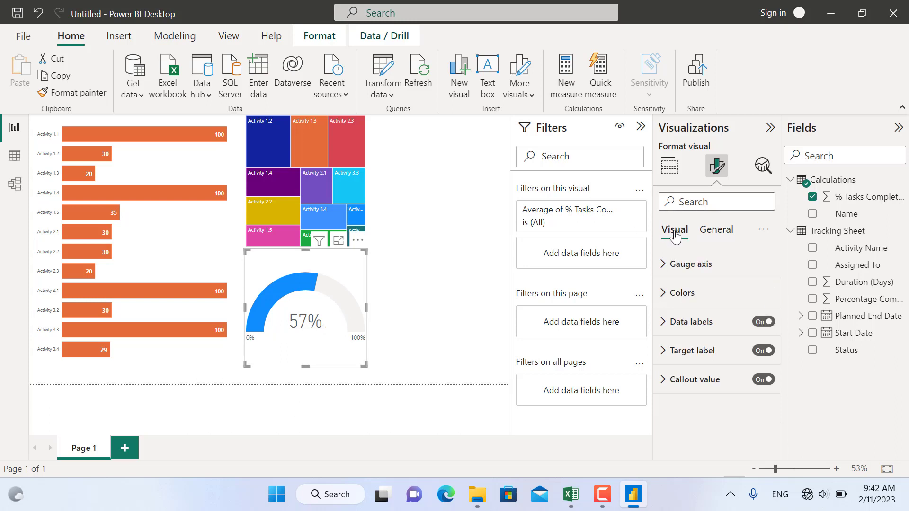
{"action": "left_click", "coordinate": [666, 292]}
{"action": "left_click", "coordinate": [693, 336]}
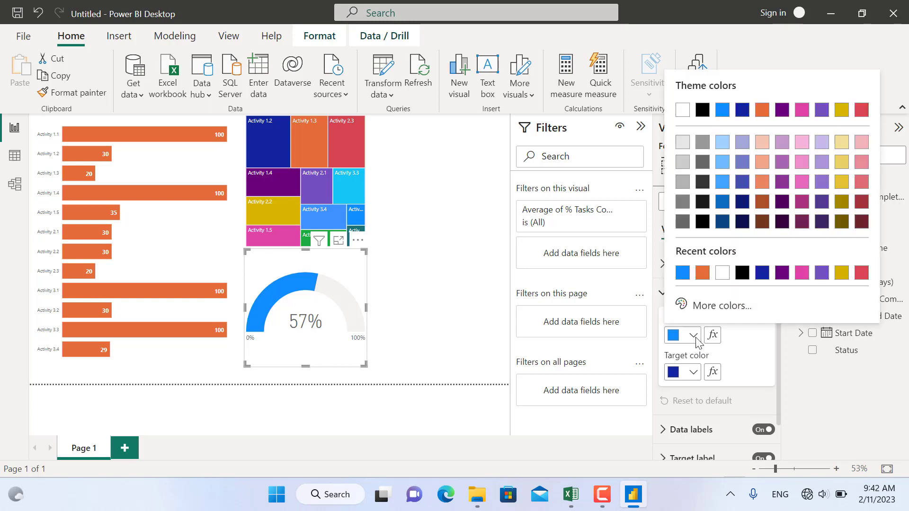
{"action": "left_click", "coordinate": [723, 221]}
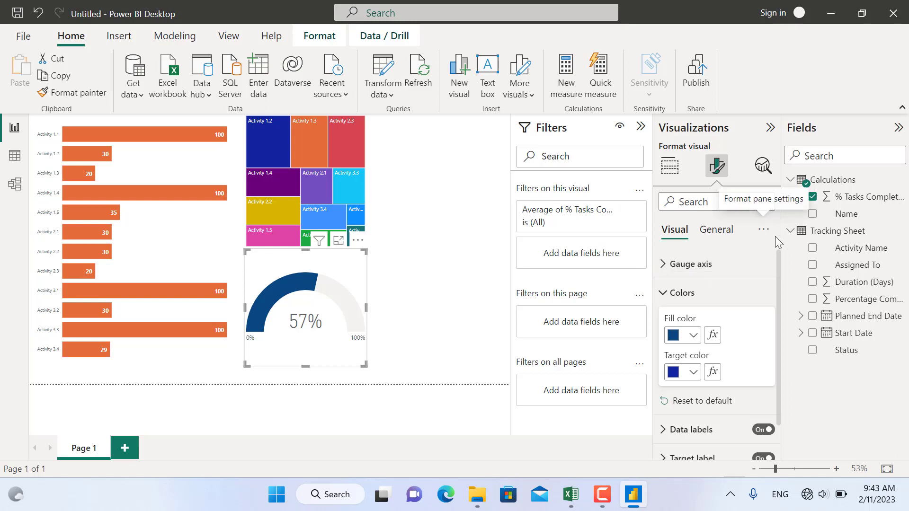
{"action": "key", "text": "Escape"}
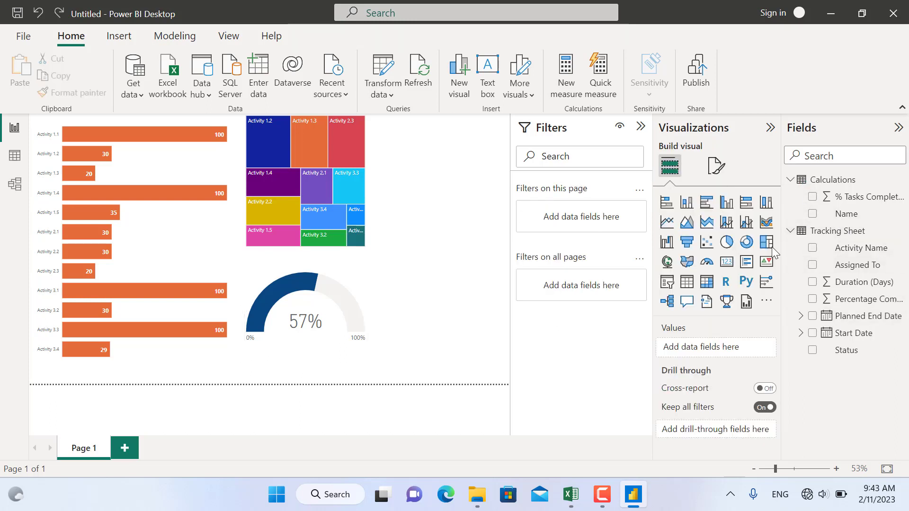
Add a donut chart of % Tasks Completed by Name from the Calculations table.
{"action": "left_click", "coordinate": [747, 242]}
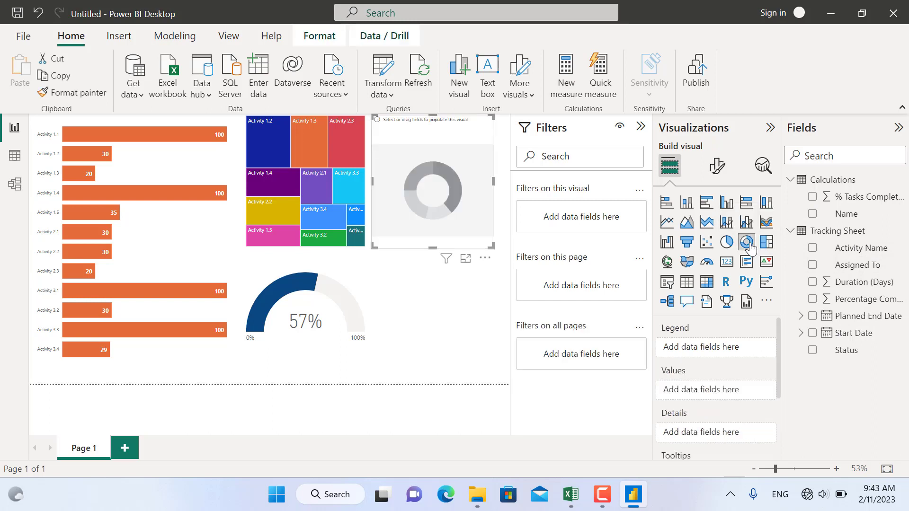
{"action": "left_click", "coordinate": [812, 214]}
{"action": "left_click", "coordinate": [812, 197]}
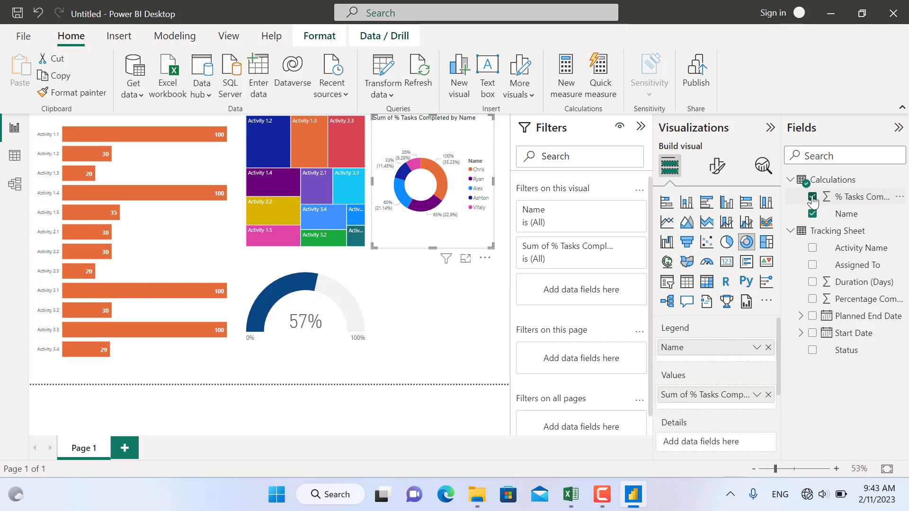
Turn off the legend and the title of the donut chart.
{"action": "left_click", "coordinate": [716, 165]}
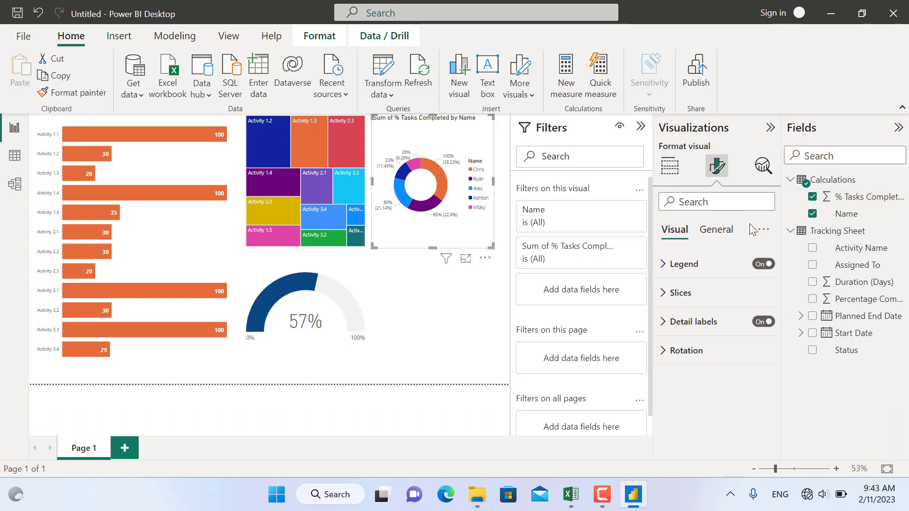
{"action": "left_click", "coordinate": [762, 264]}
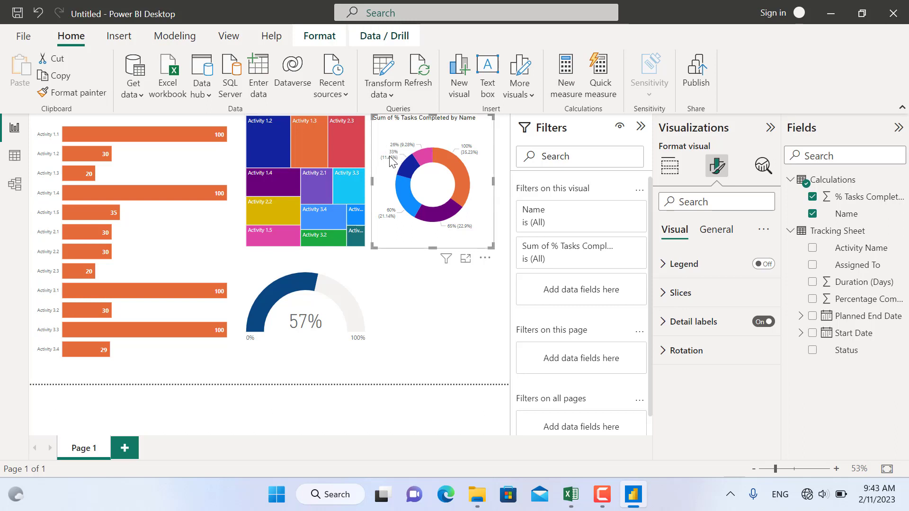
{"action": "left_click", "coordinate": [716, 230]}
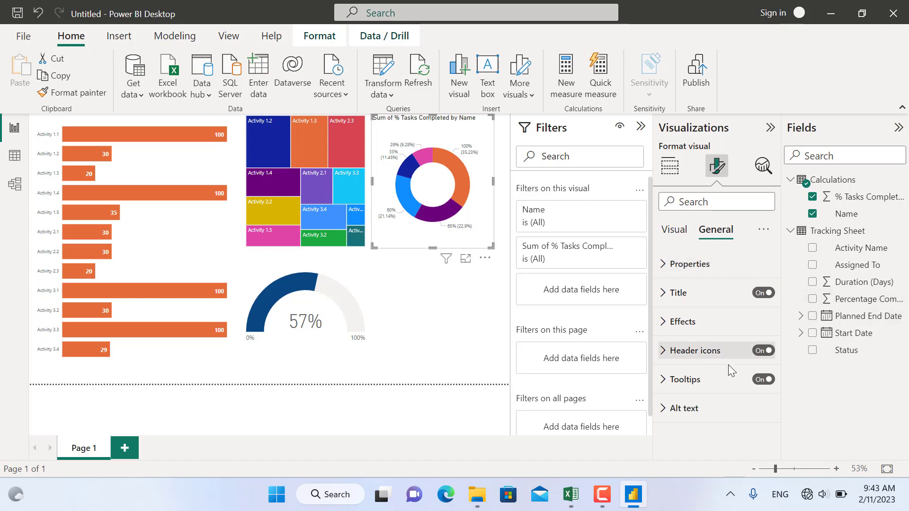
{"action": "left_click", "coordinate": [762, 294]}
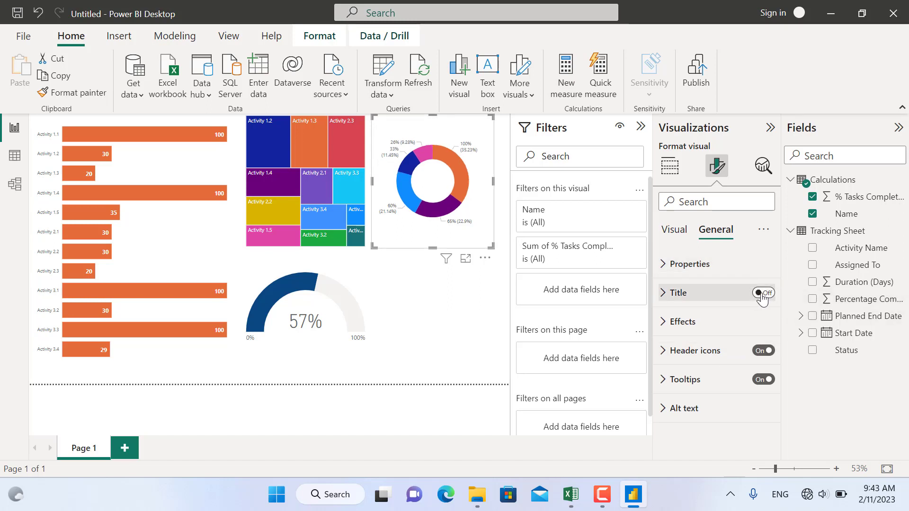
Set the label contents of the donut chart's detail labels to Category, percent of total.
{"action": "left_click", "coordinate": [674, 229]}
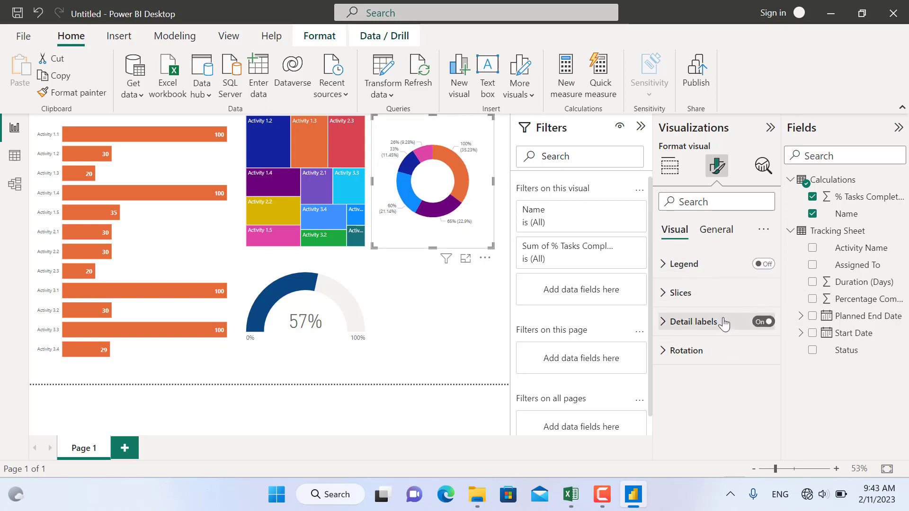
{"action": "left_click", "coordinate": [675, 324]}
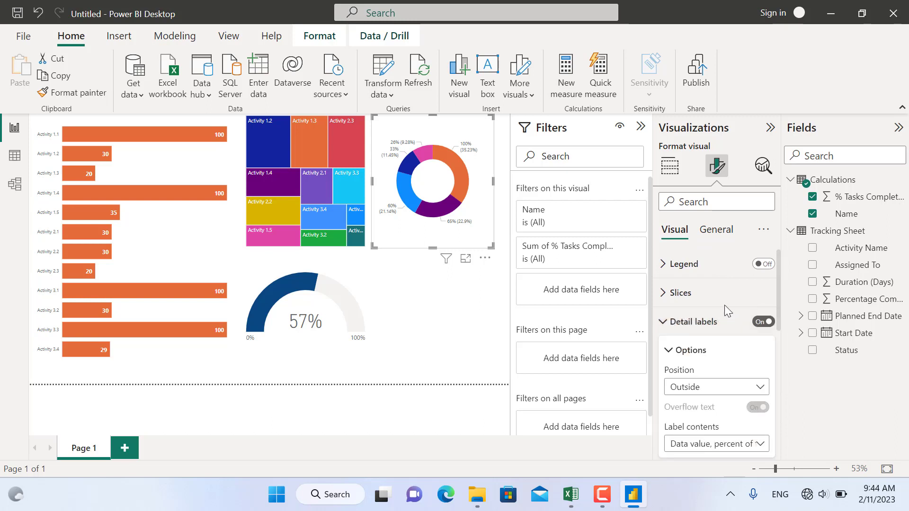
{"action": "scroll", "coordinate": [725, 307], "scroll_direction": "down", "scroll_amount": 1}
{"action": "left_click", "coordinate": [756, 350]}
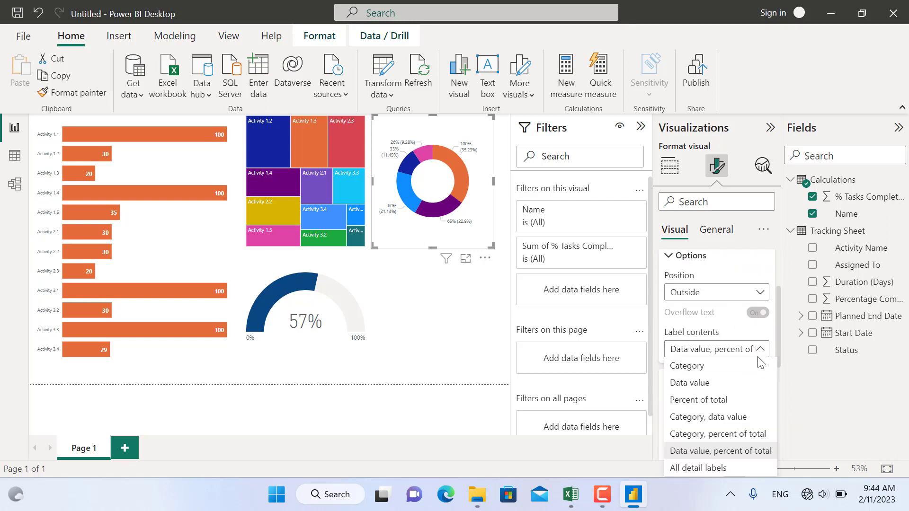
{"action": "left_click", "coordinate": [748, 435]}
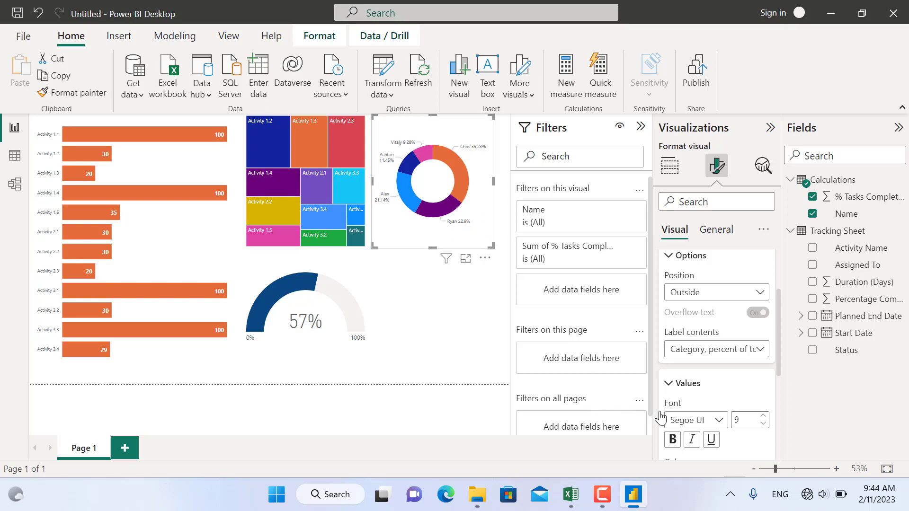
Make the donut chart's detail labels bold at font size 10, and widen the chart slightly.
{"action": "left_click", "coordinate": [672, 439]}
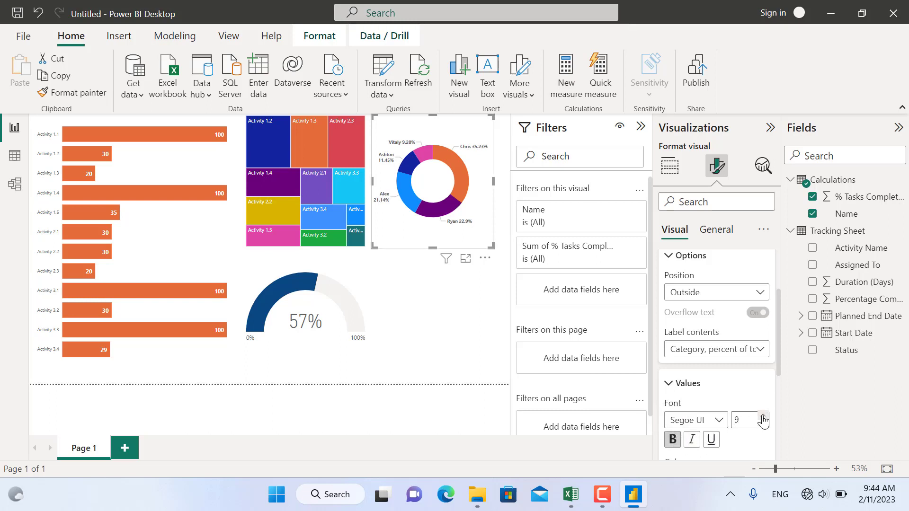
{"action": "left_click", "coordinate": [763, 416]}
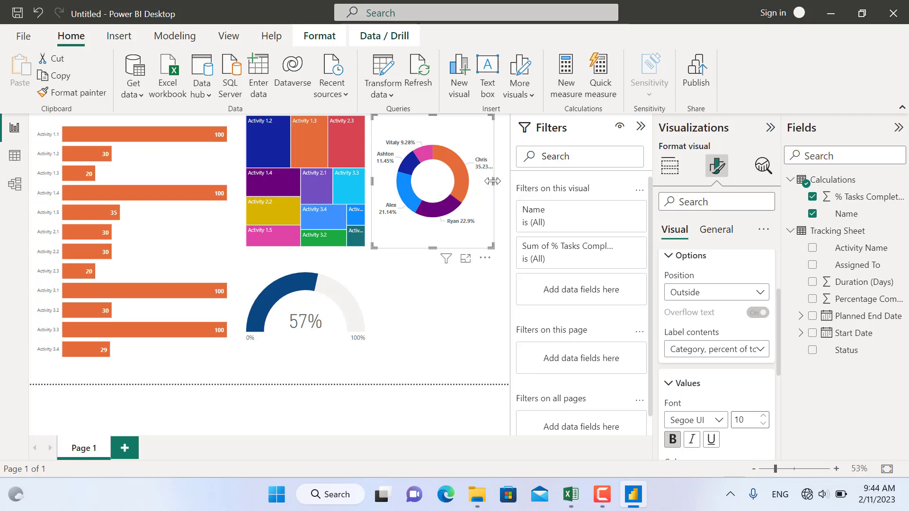
{"action": "left_click_drag", "start_coordinate": [493, 181], "coordinate": [502, 183]}
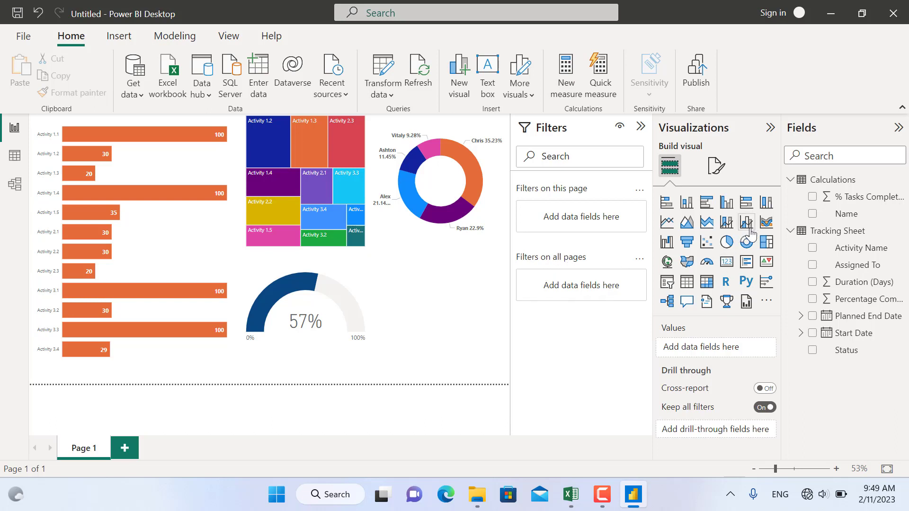
Add a line and clustered column chart with Assigned To on the X-axis, Percentage Completed as columns and Activity Name as the line.
{"action": "left_click", "coordinate": [747, 222]}
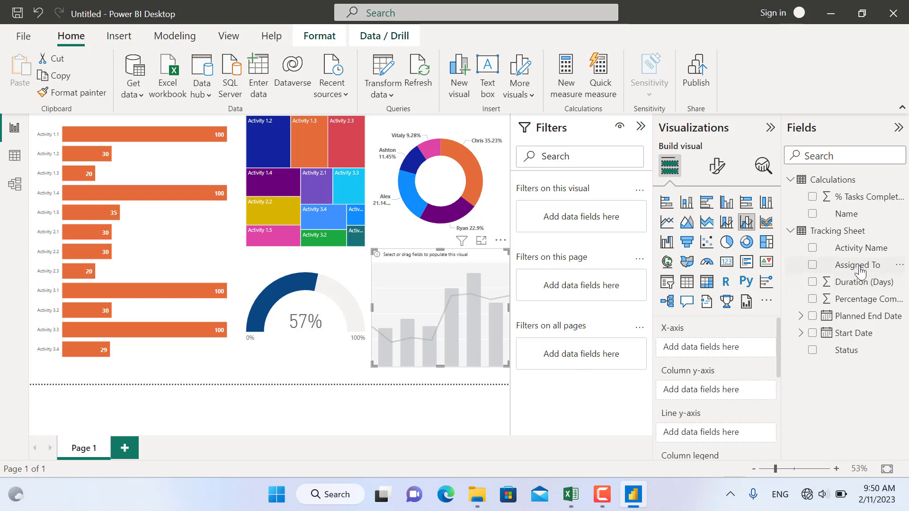
{"action": "left_click_drag", "start_coordinate": [859, 272], "coordinate": [732, 353]}
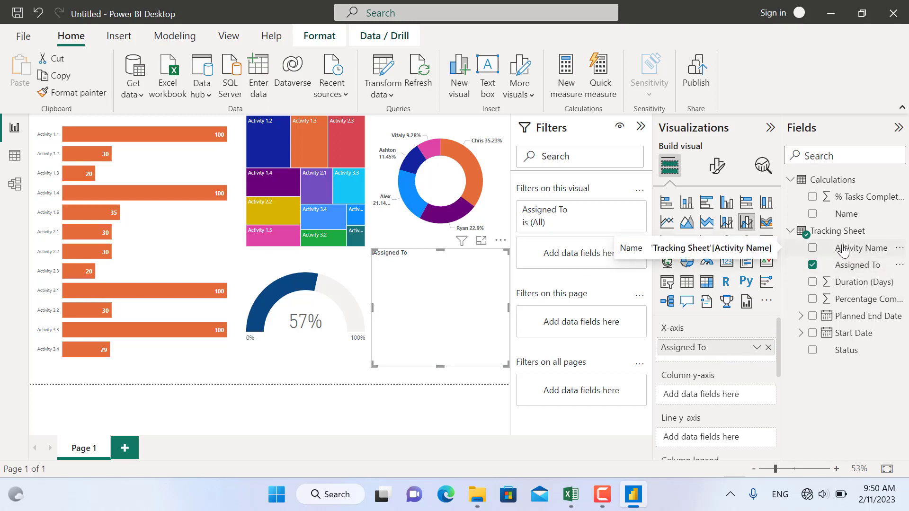
{"action": "left_click_drag", "start_coordinate": [843, 250], "coordinate": [738, 438]}
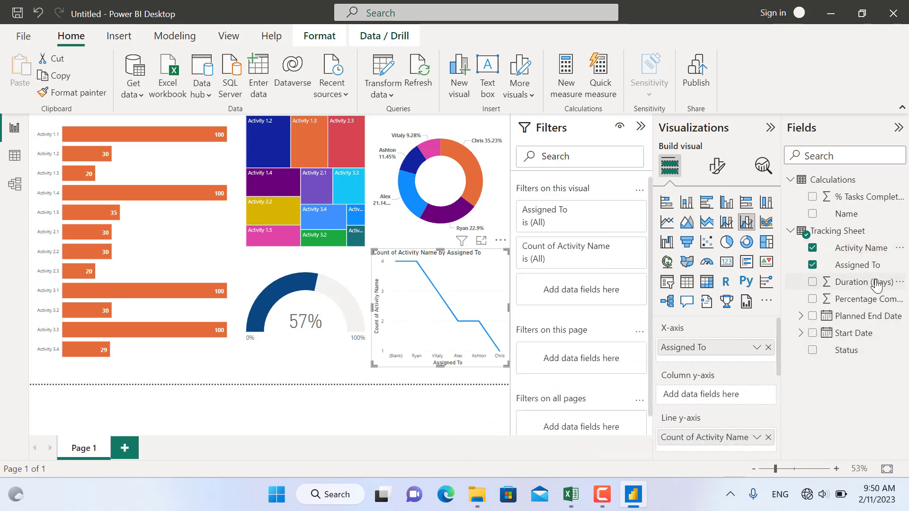
{"action": "left_click_drag", "start_coordinate": [866, 303], "coordinate": [757, 407]}
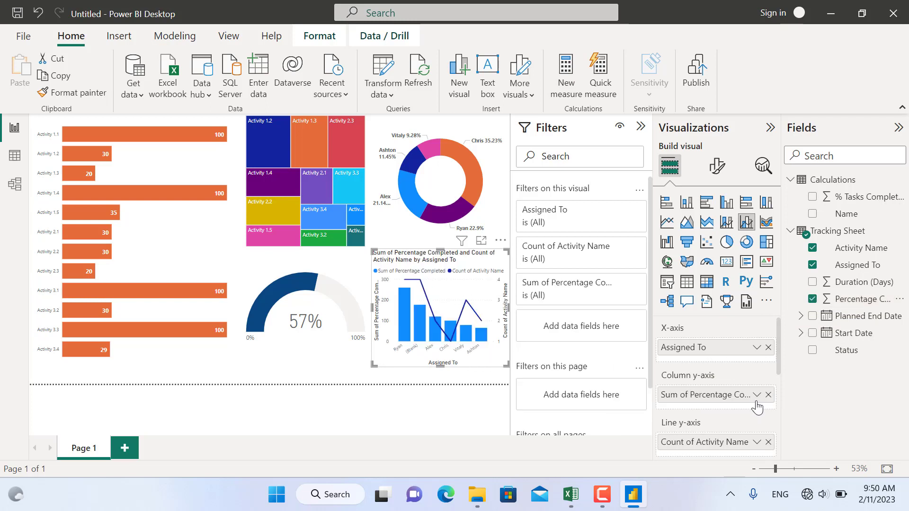
{"action": "left_click", "coordinate": [391, 408]}
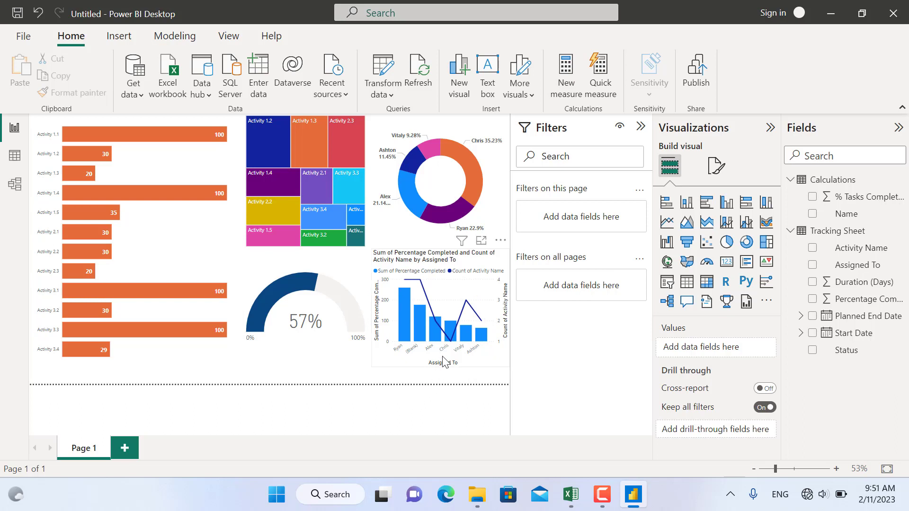
Cross-highlight the dashboard by the combo chart's tallest column, clear the selection, and examine that column's details.
{"action": "left_click", "coordinate": [404, 320]}
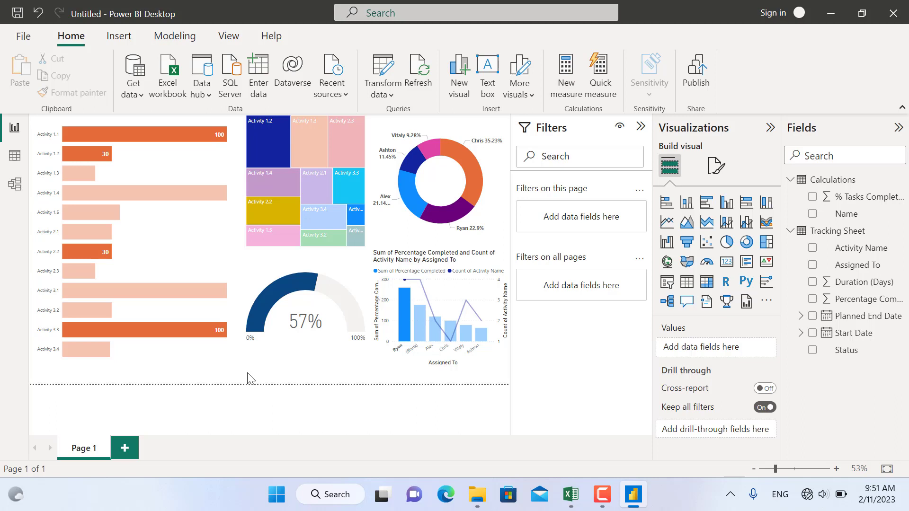
{"action": "left_click", "coordinate": [407, 310]}
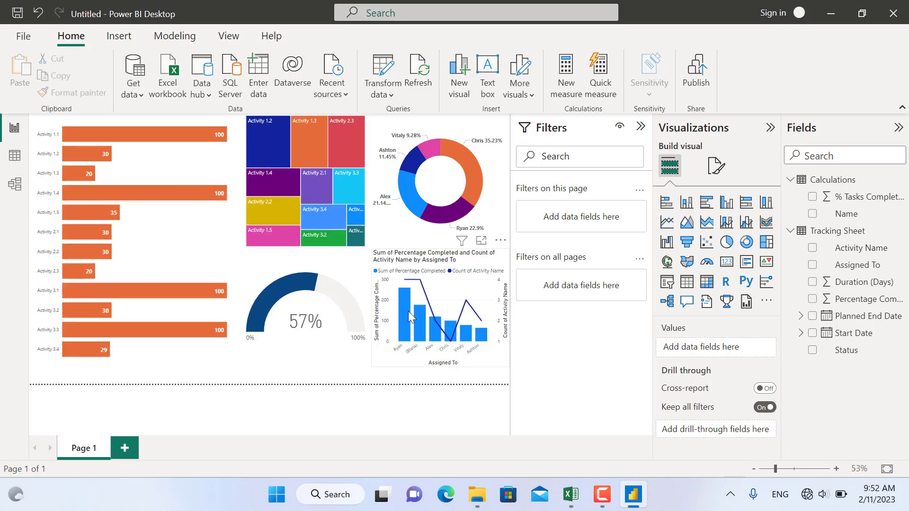
{"action": "mouse_move", "coordinate": [409, 314]}
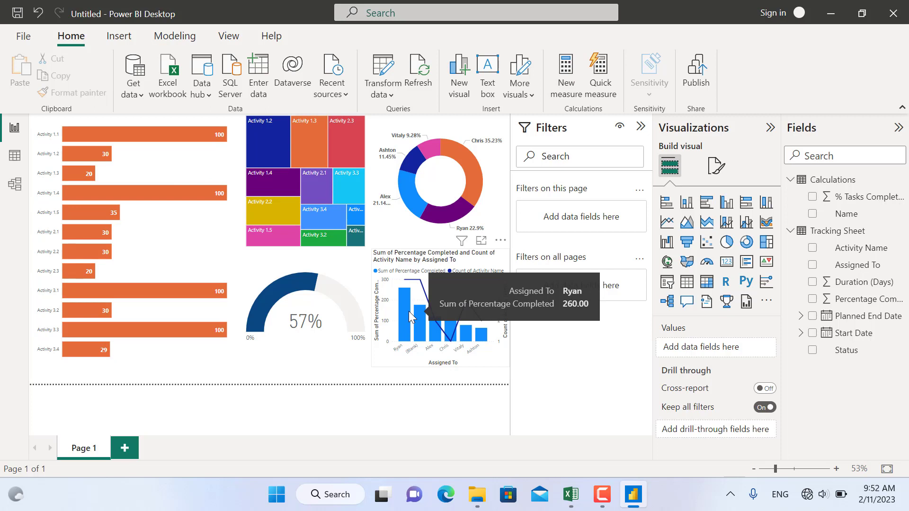